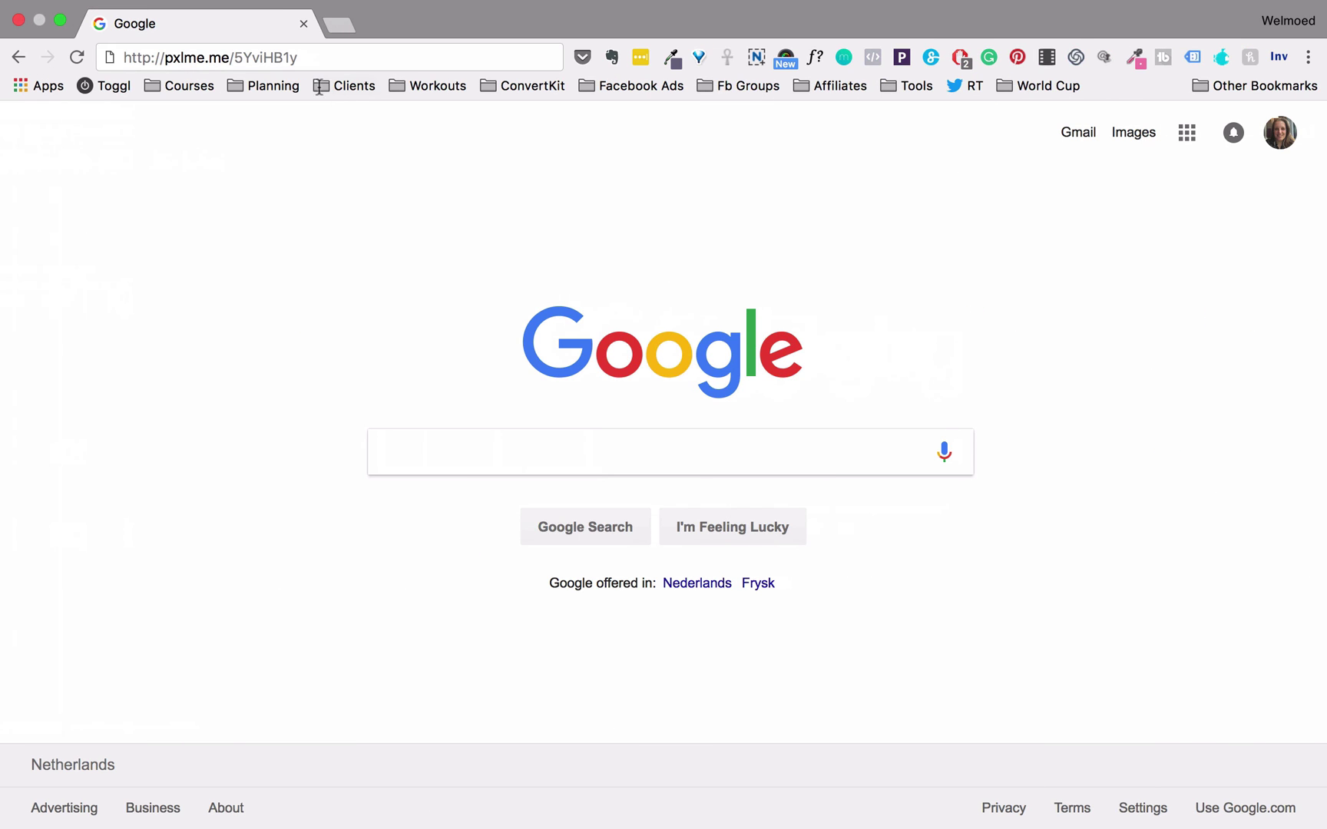
Load the pxlme.me short link from the address bar so it redirects to pixelme.me
left_click_drag(305, 60, 145, 65)
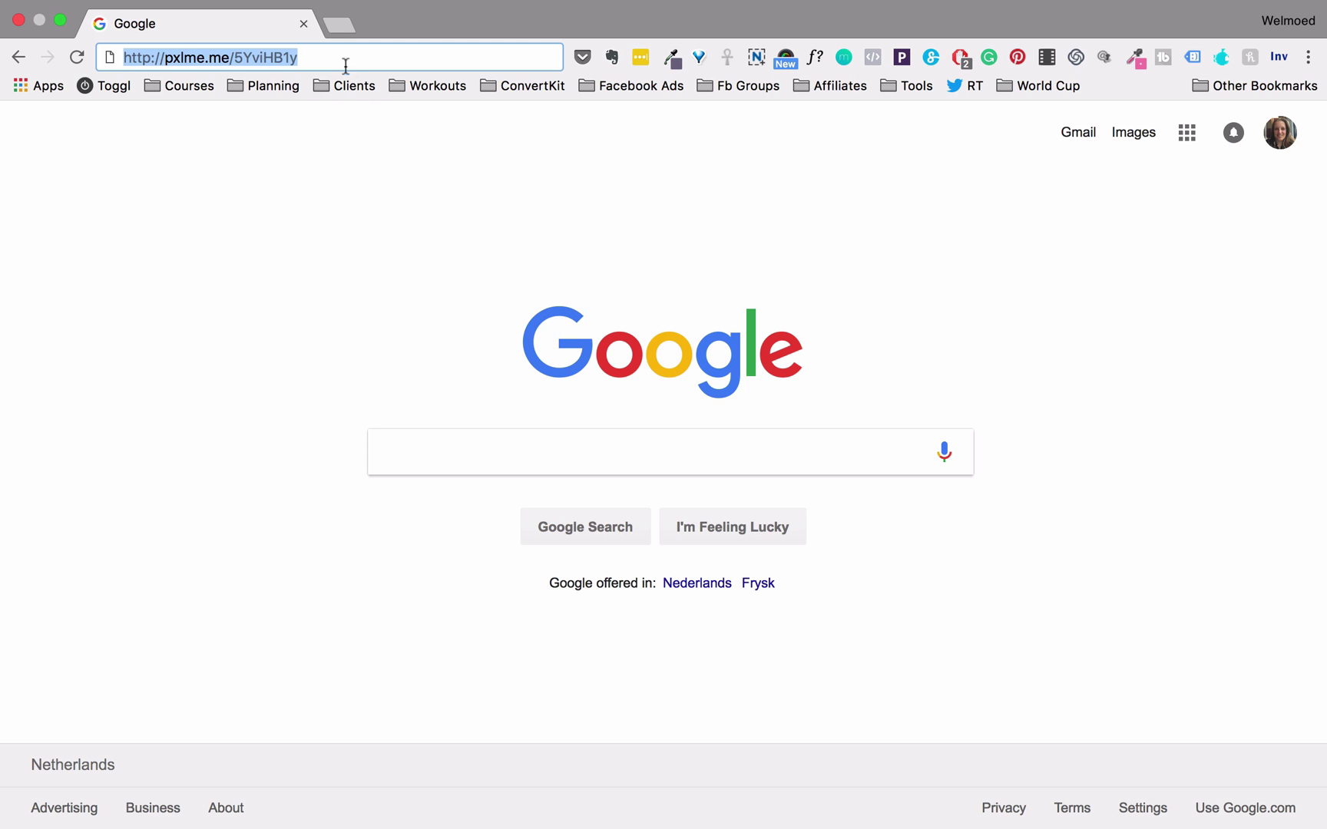
left_click_drag(325, 55, 120, 57)
key("Return")
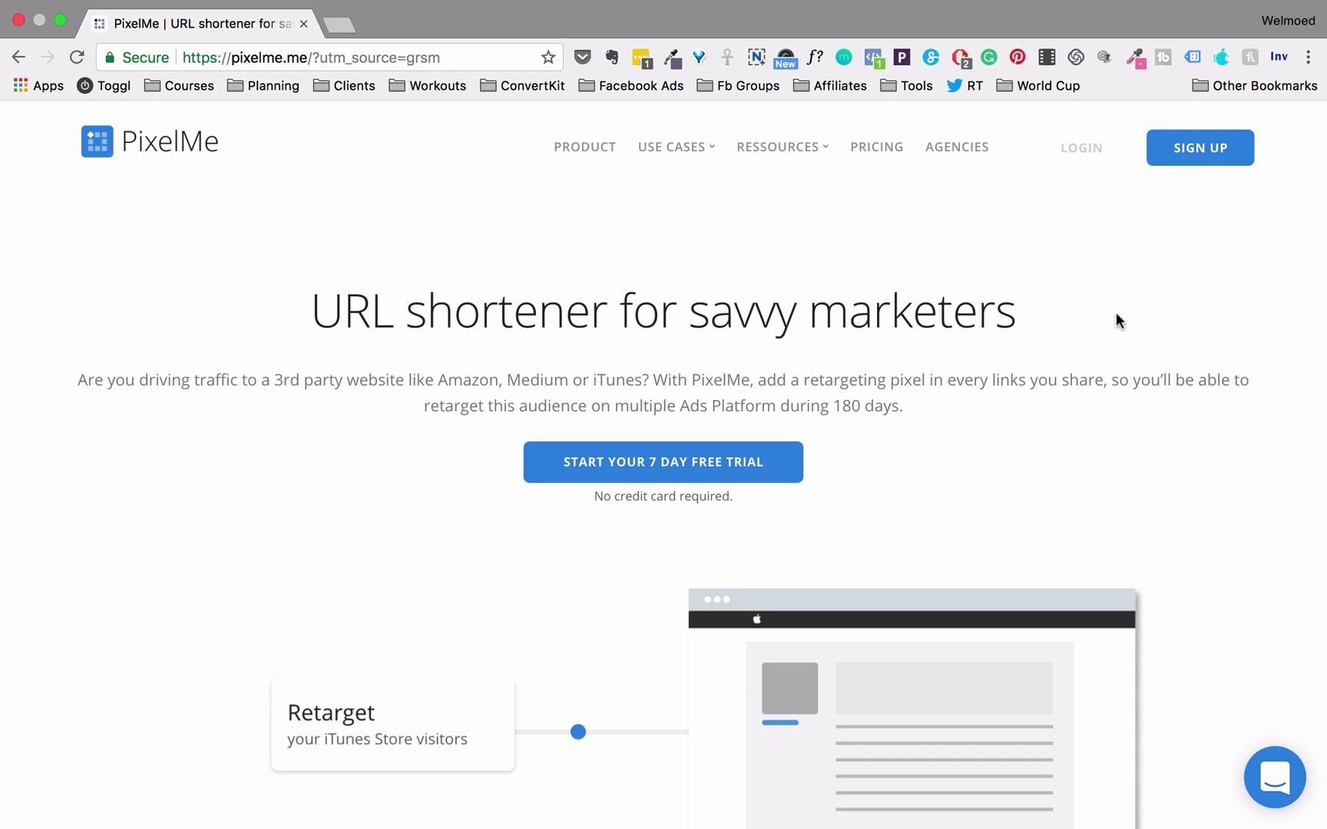
scroll(1116, 313, "down", 5)
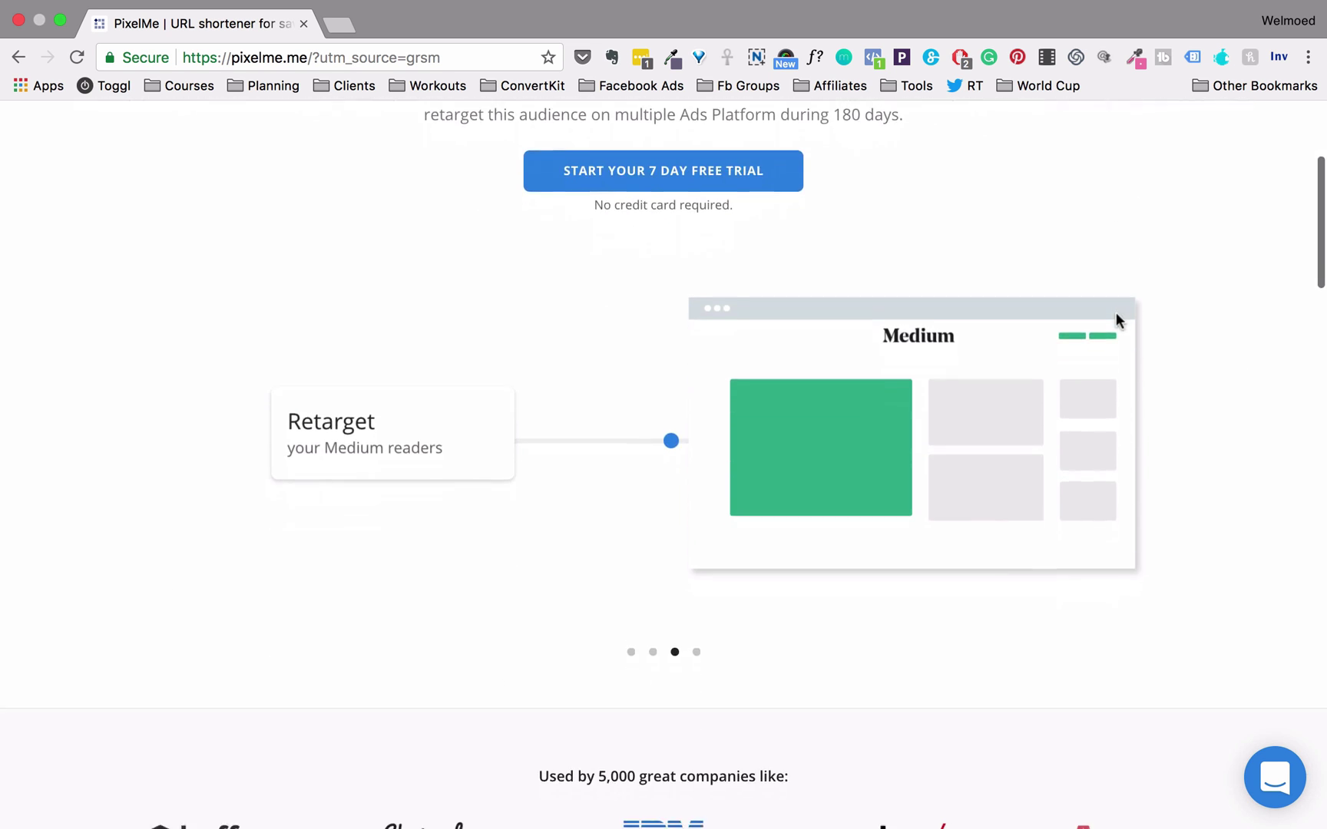
scroll(1116, 315, "down", 10)
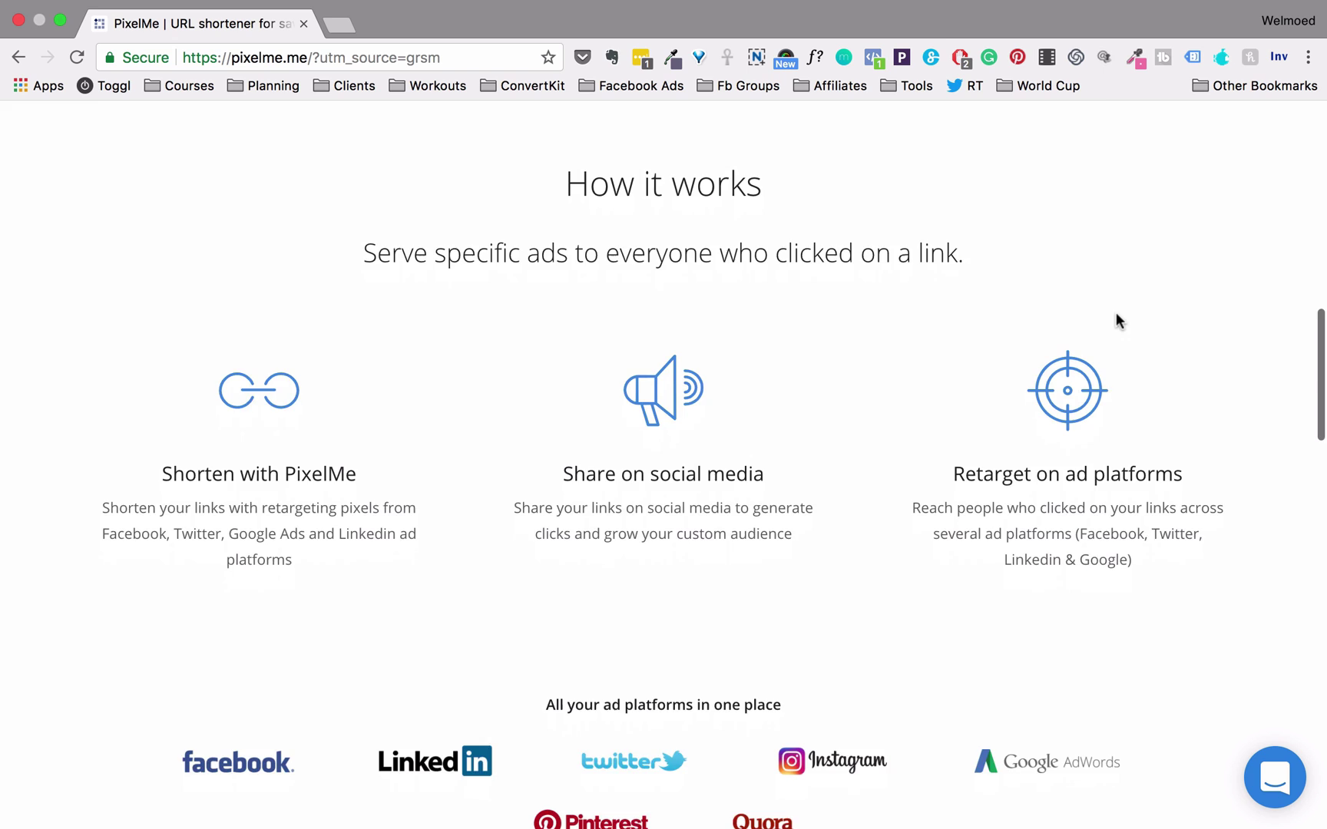
scroll(1116, 320, "down", 1)
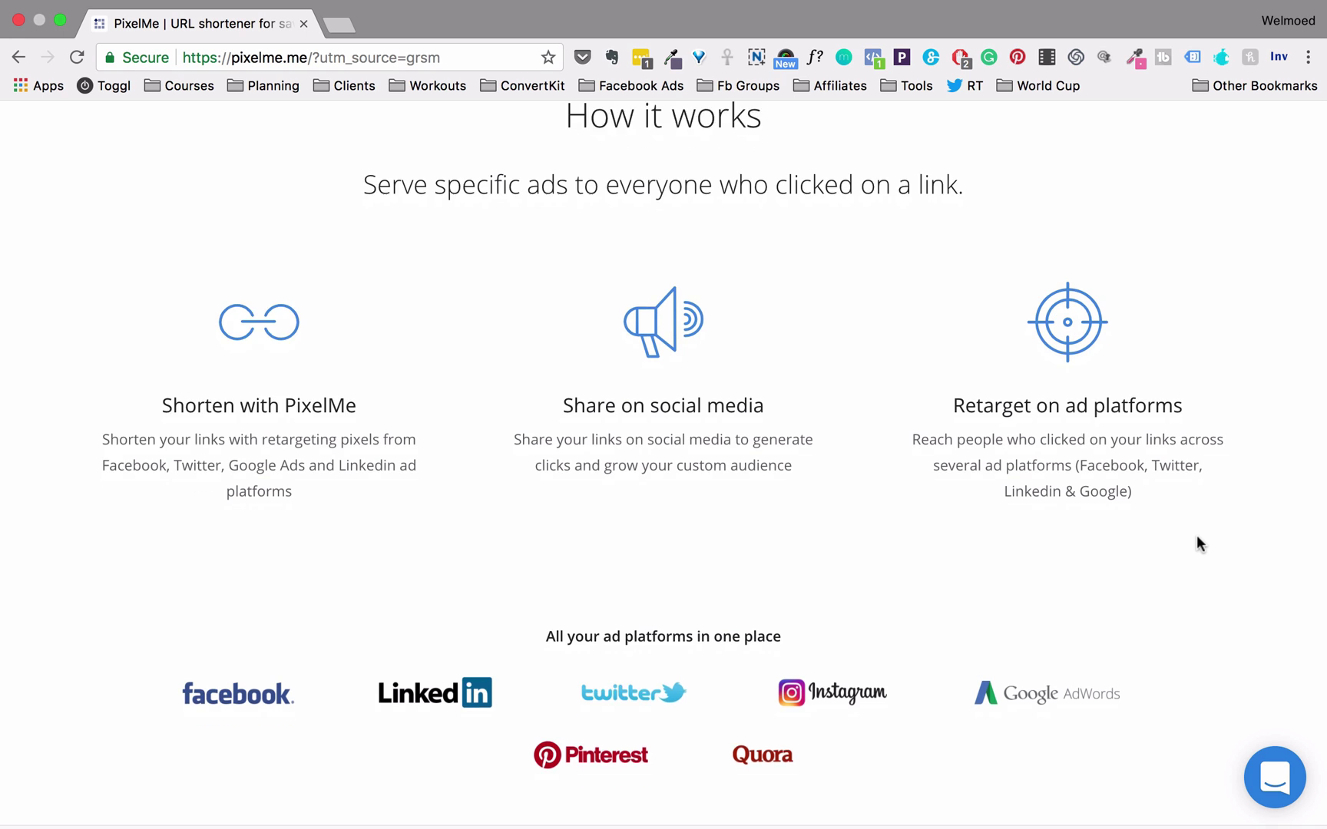
scroll(1196, 536, "down", 2)
scroll(1196, 536, "up", 1)
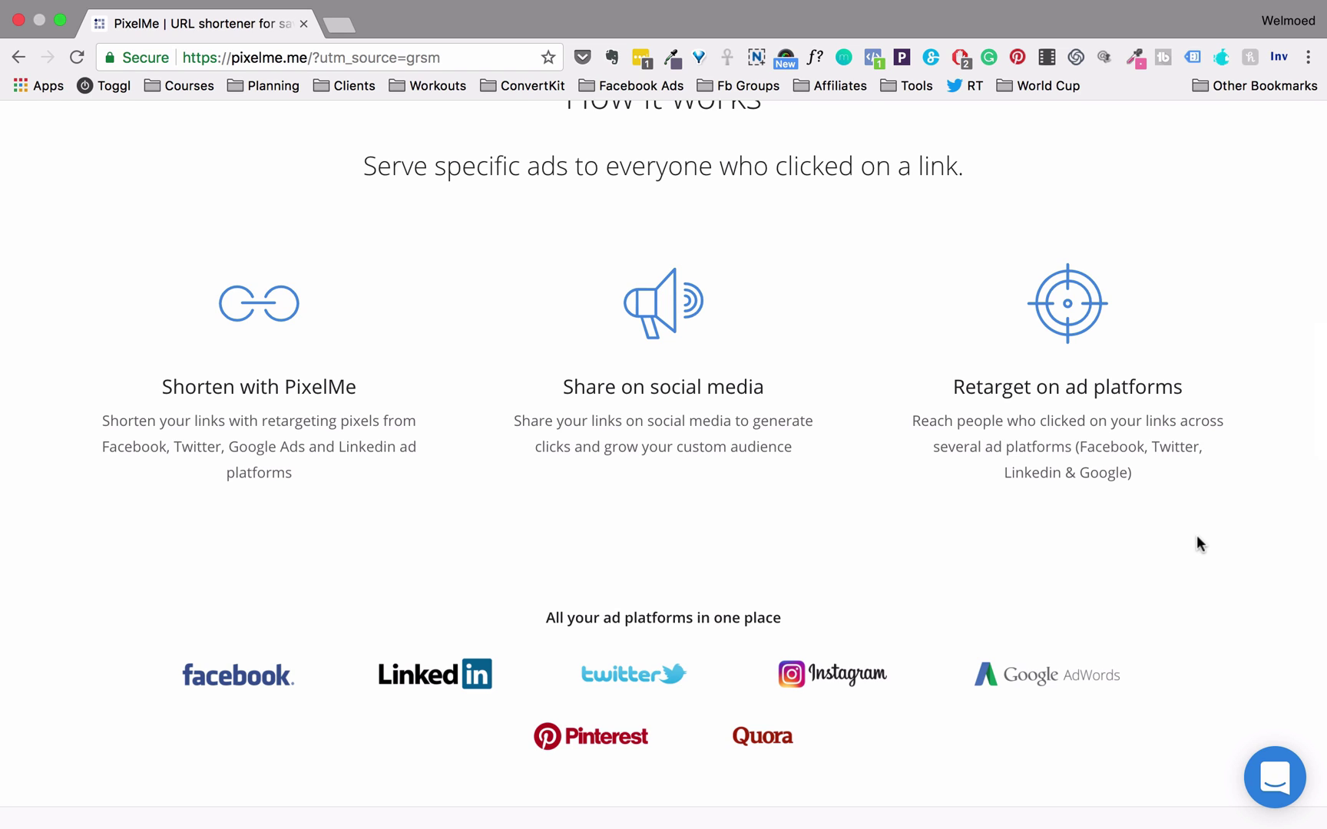
scroll(1196, 536, "up", 15)
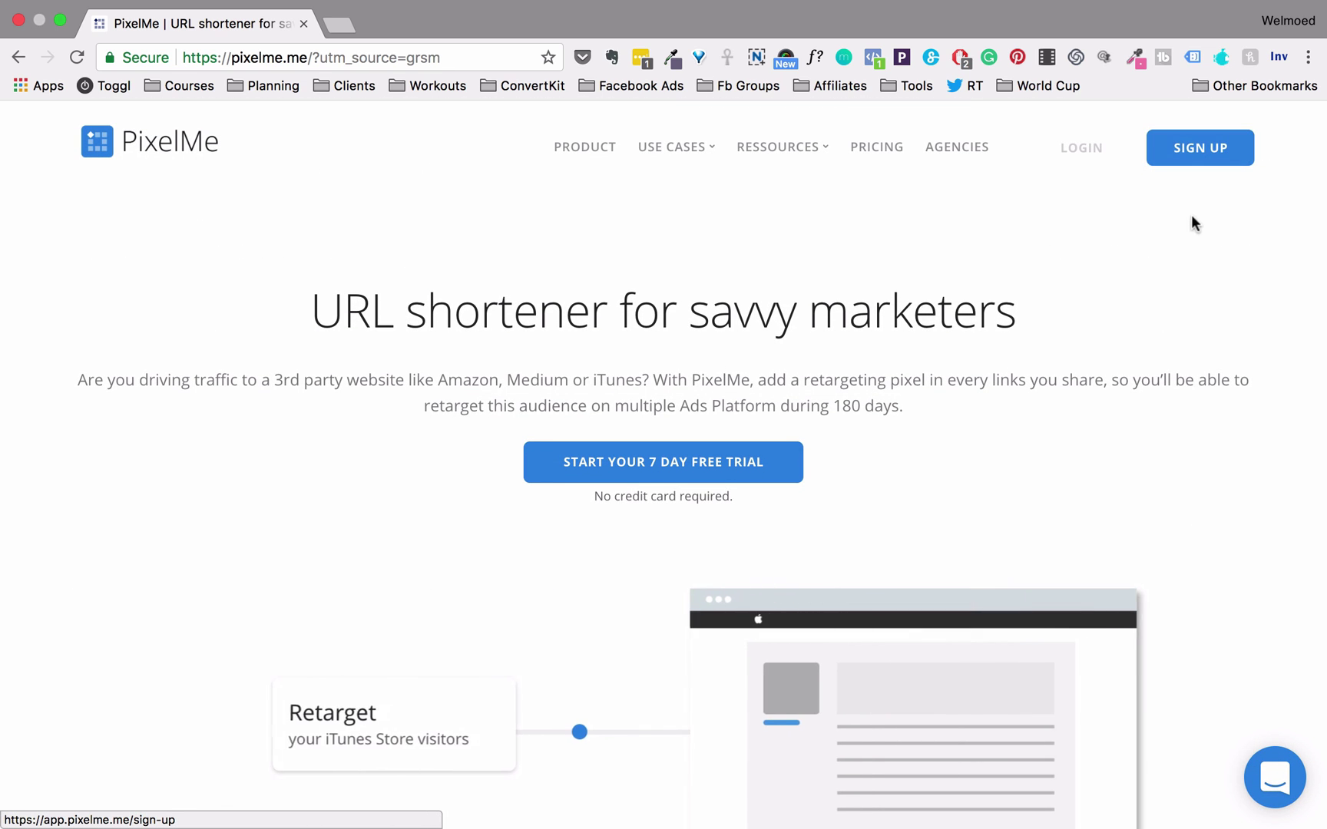
Open the pricing page and review the Starter, Pro and Business plan features
left_click(872, 160)
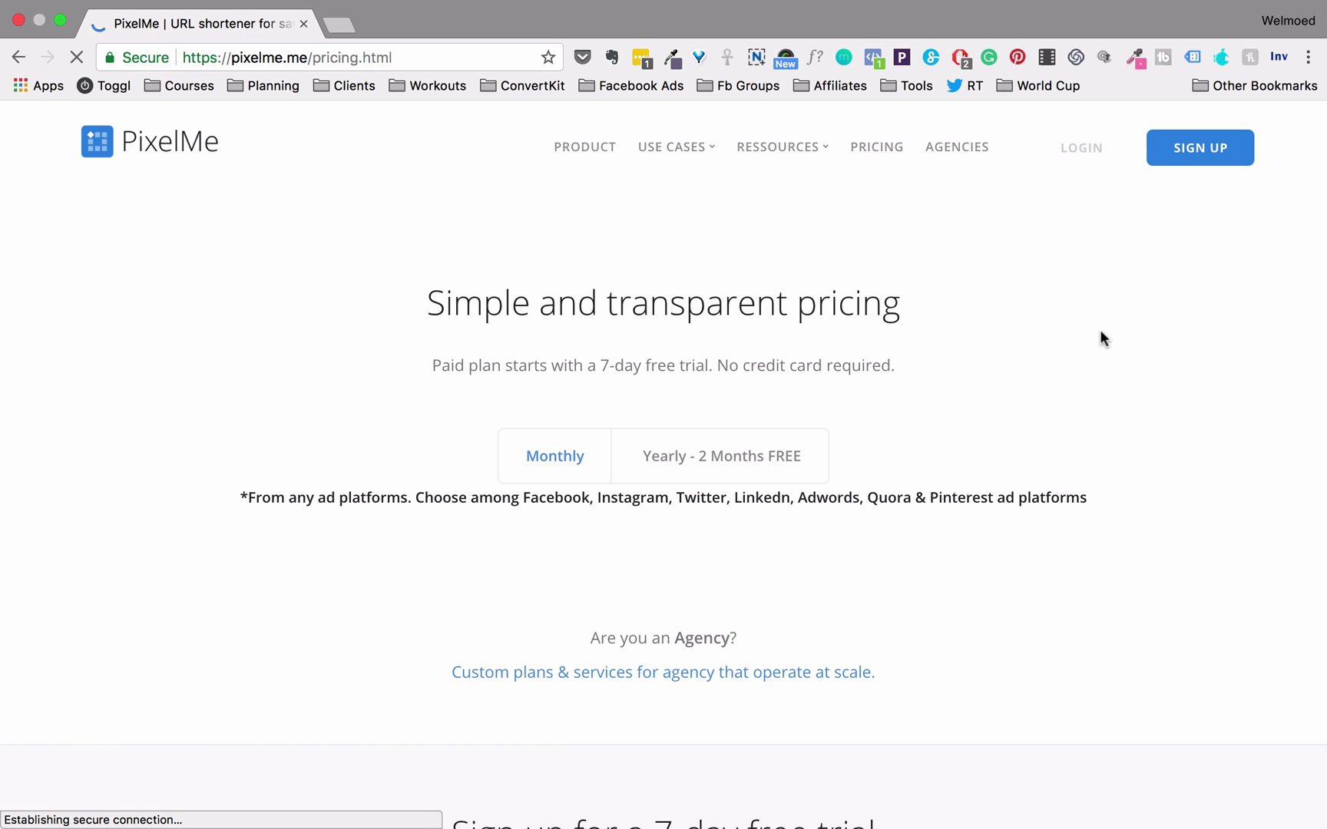
scroll(1101, 332, "down", 3)
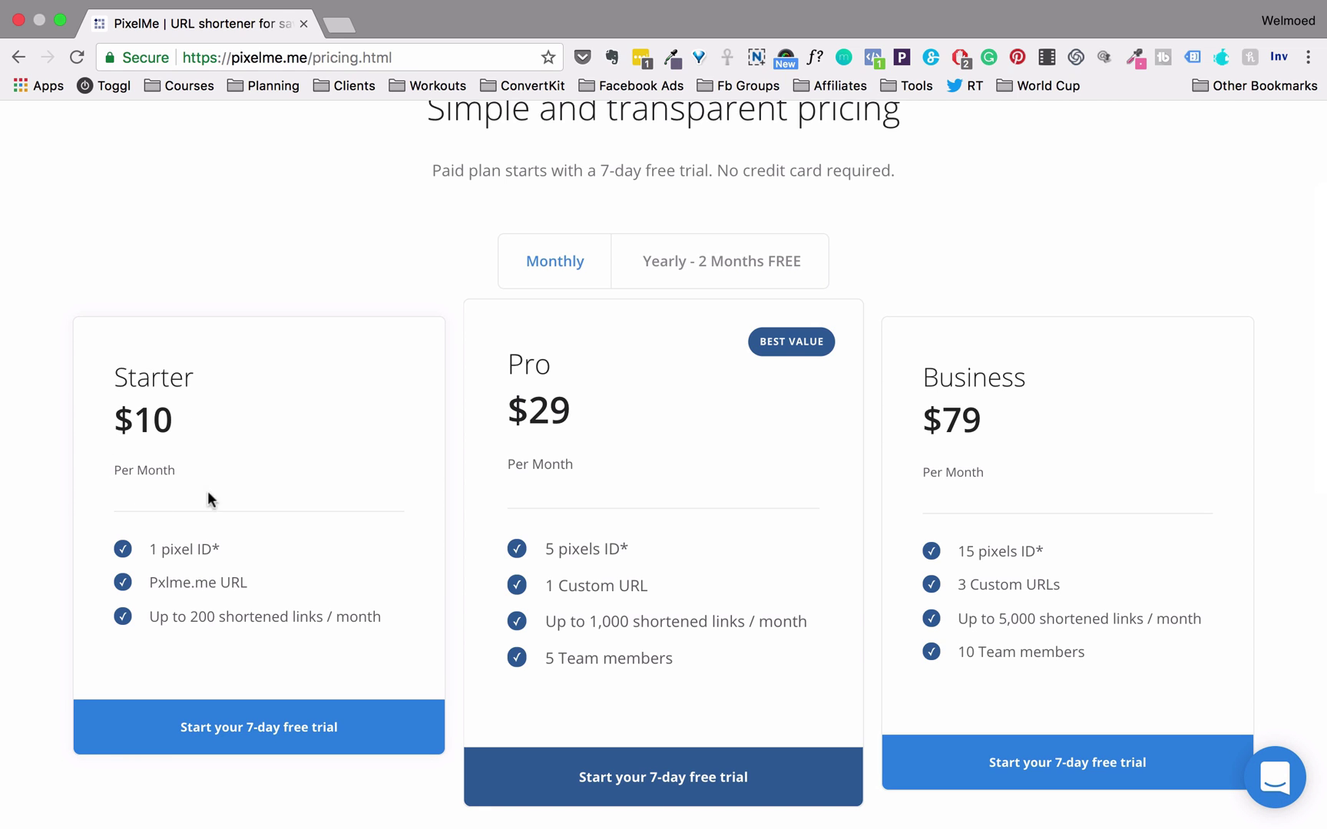
left_click_drag(150, 549, 210, 549)
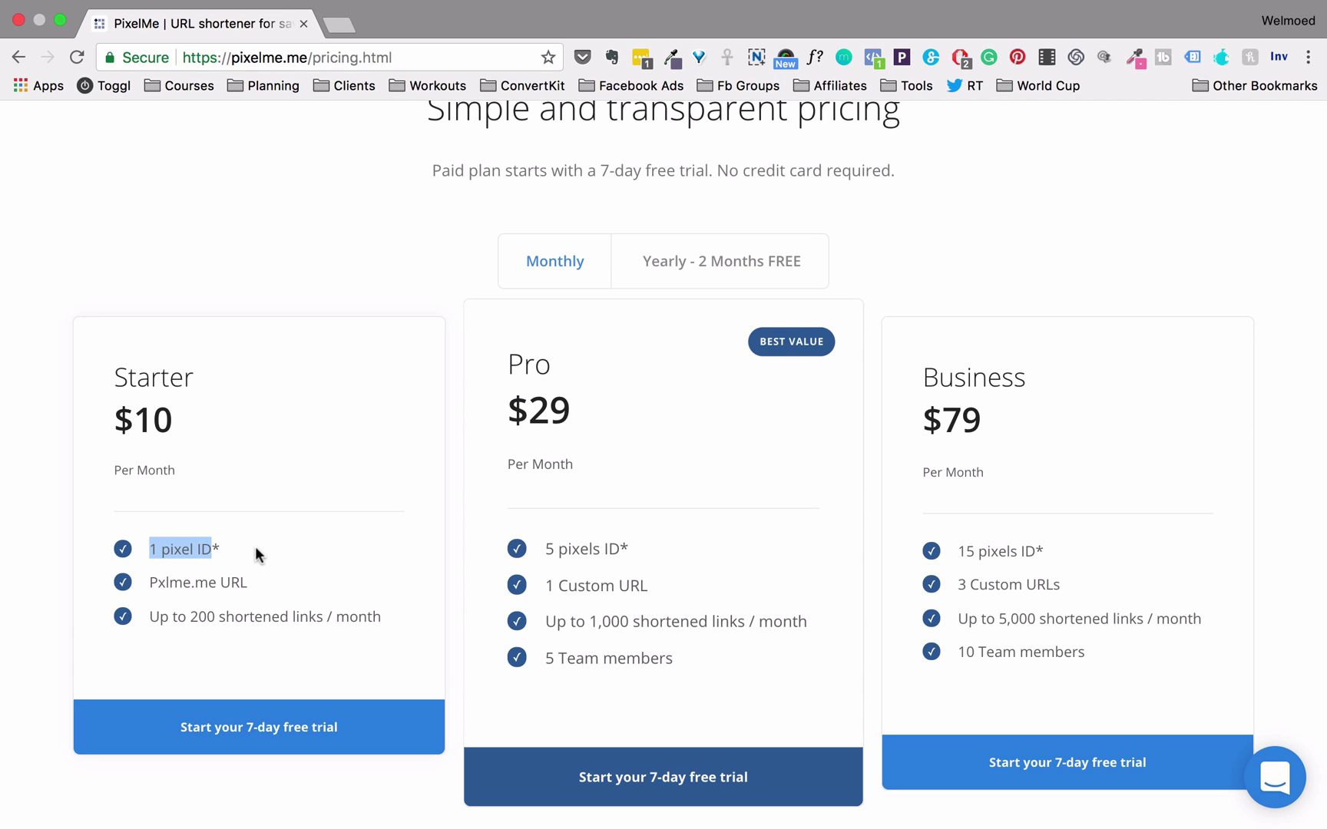
scroll(255, 546, "down", 2)
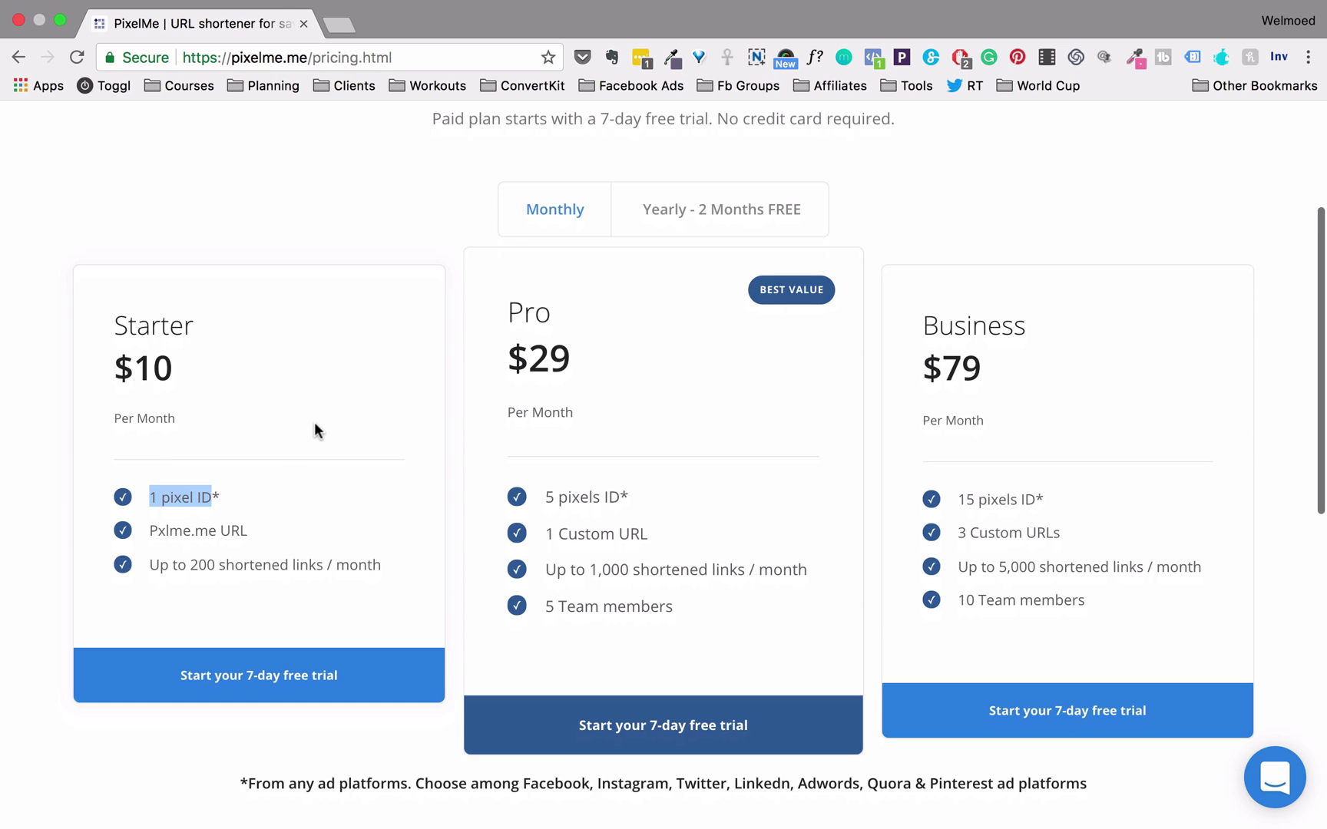
left_click_drag(544, 534, 657, 541)
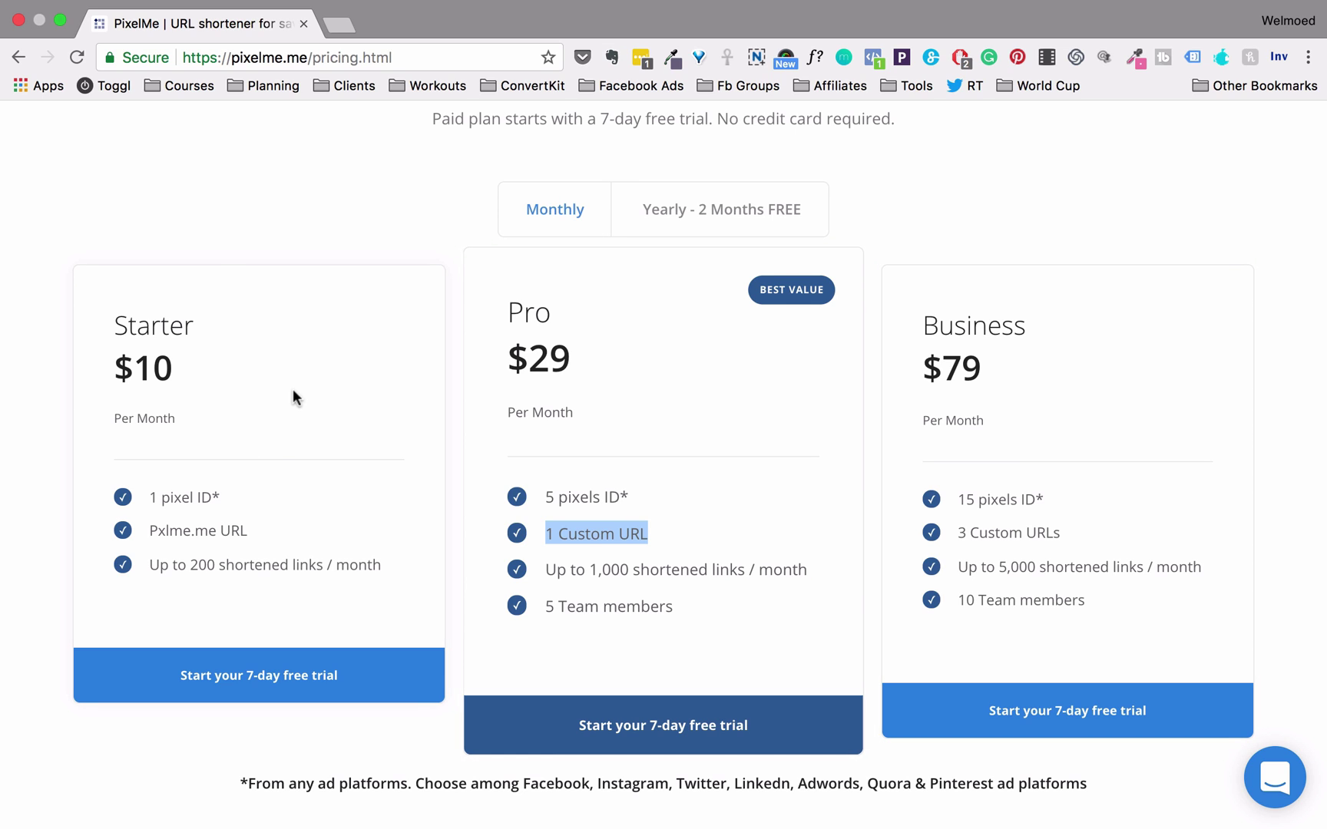
left_click_drag(149, 532, 216, 534)
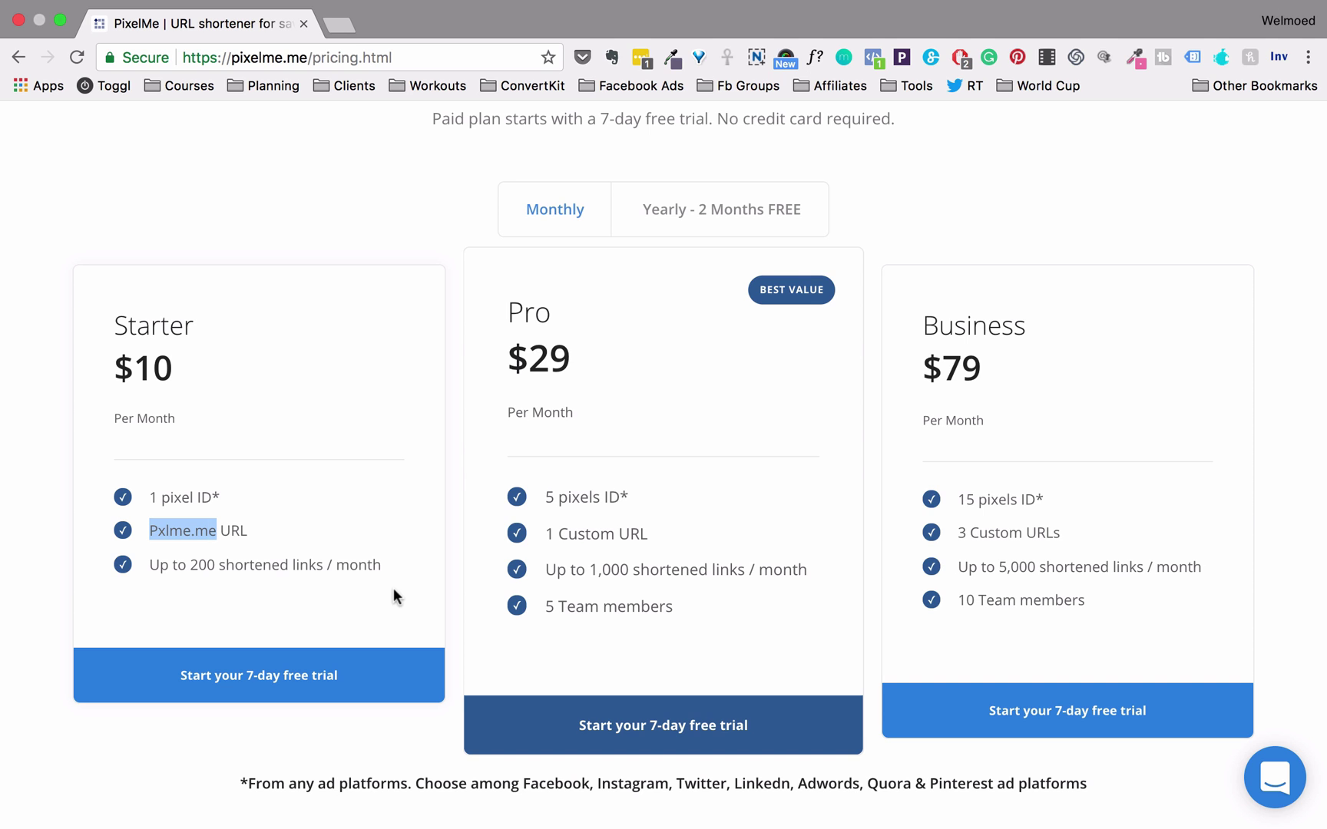
scroll(393, 597, "up", 3)
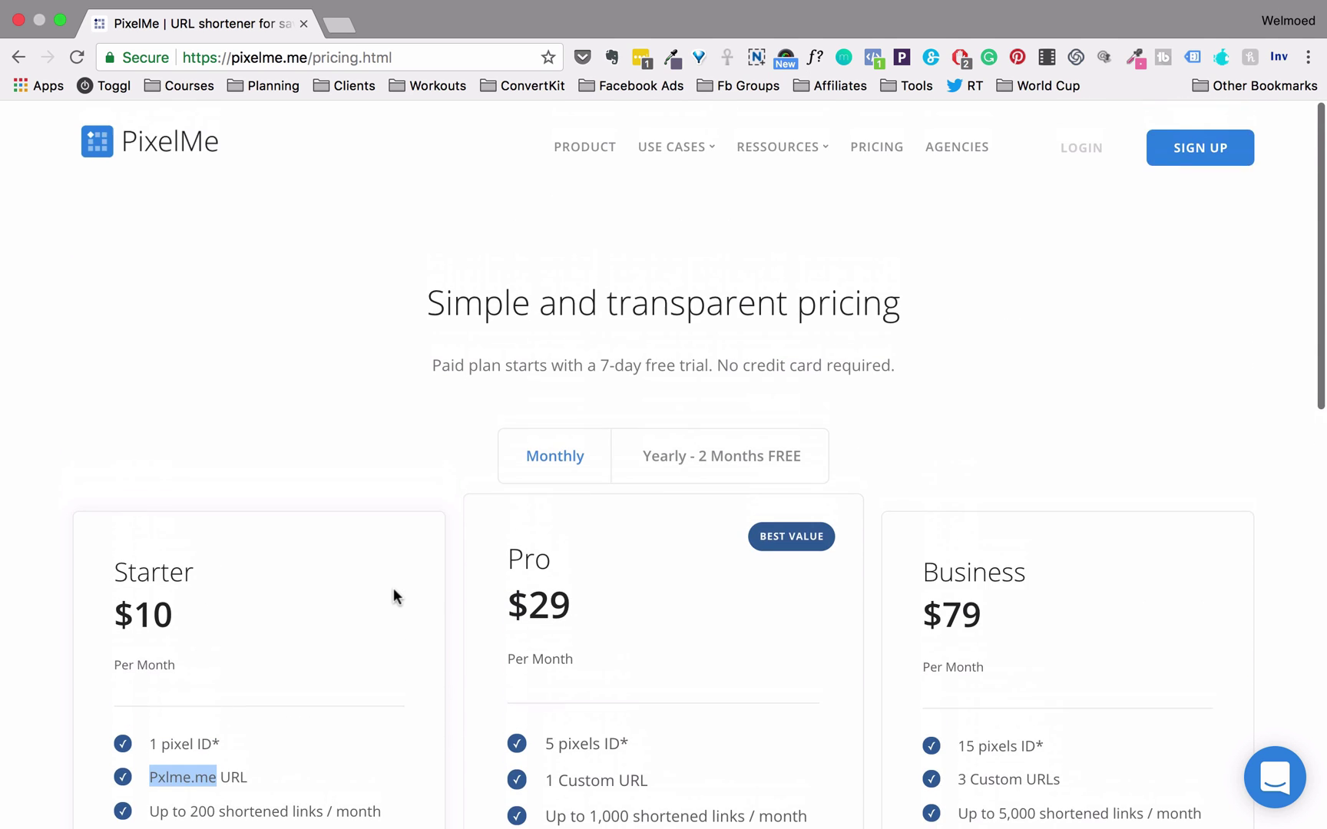
Start a new PixelMe sign-up and enter the user's full name in the form
left_click(1206, 163)
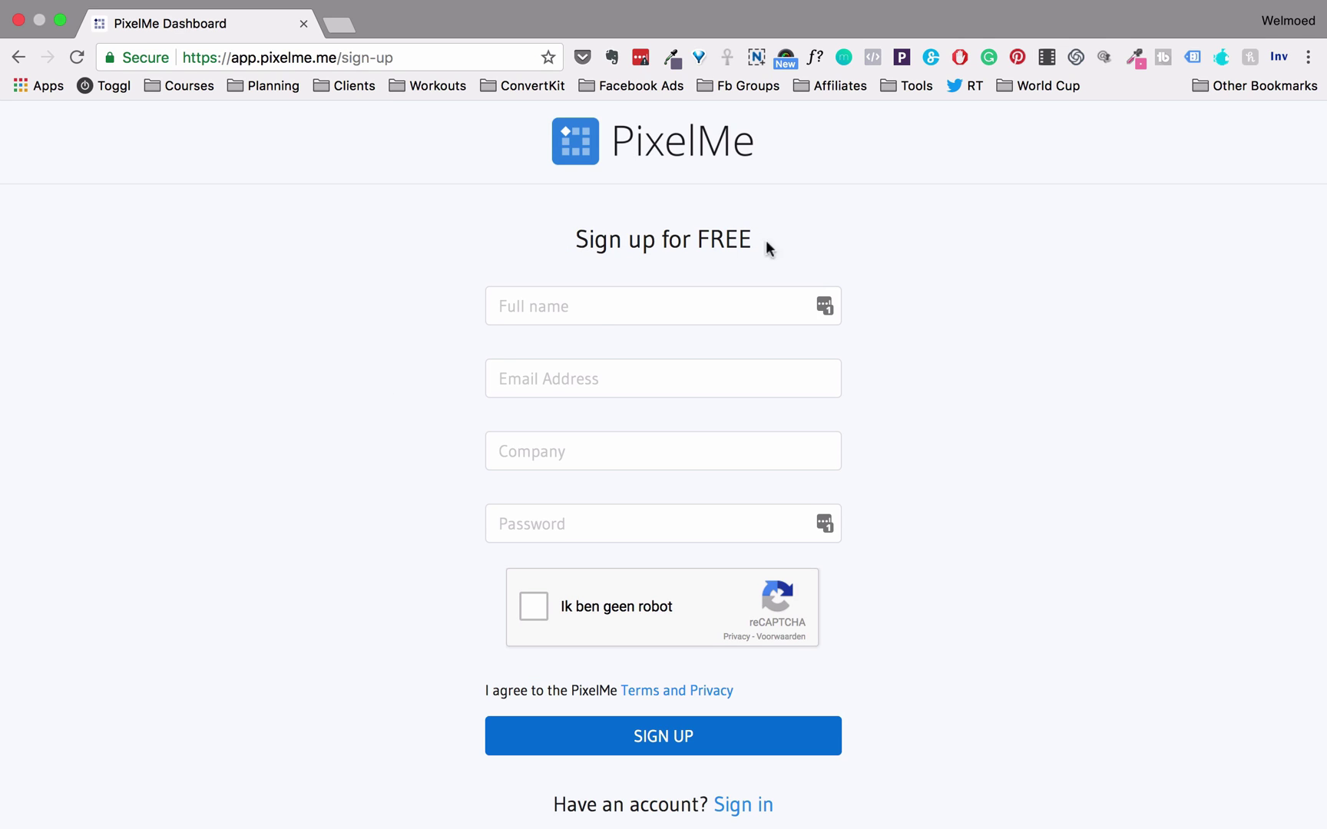
left_click(599, 321)
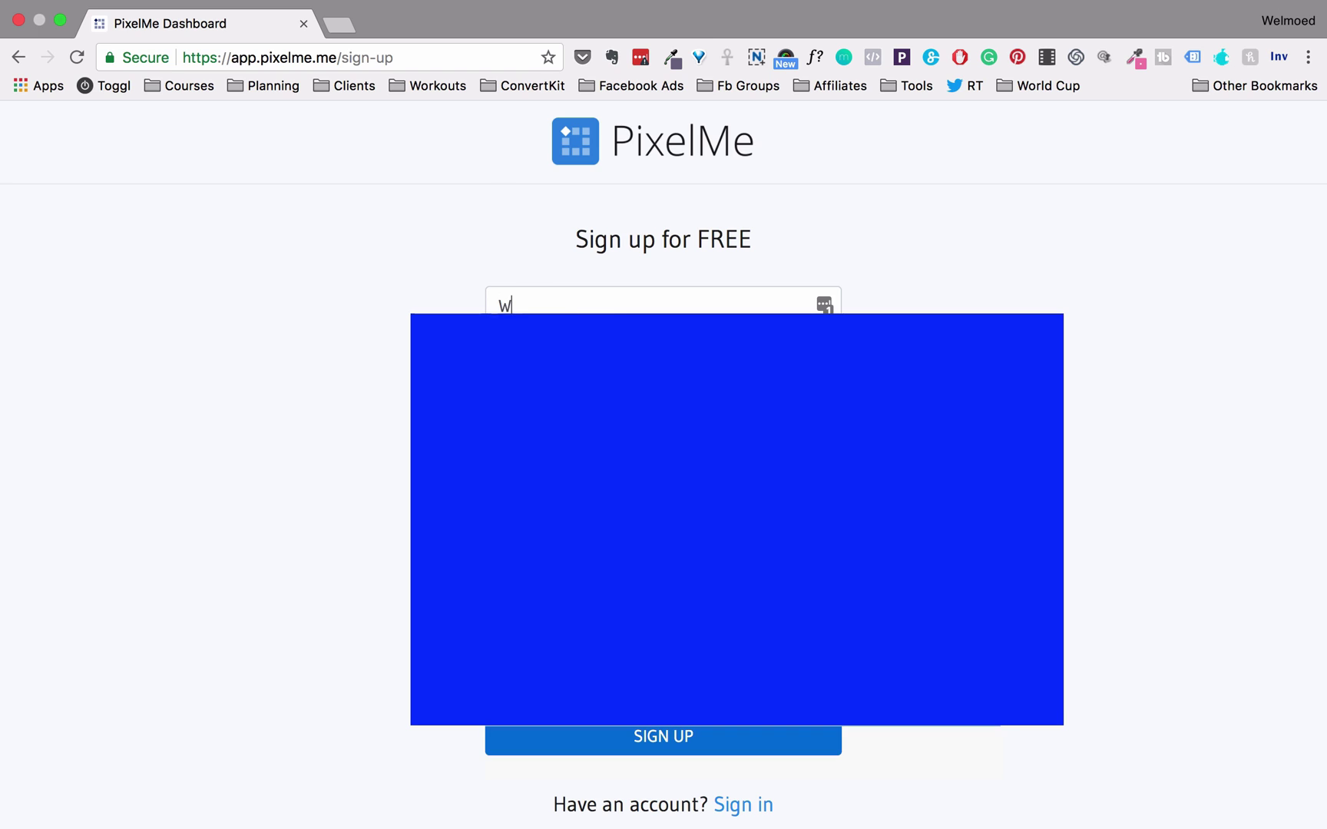
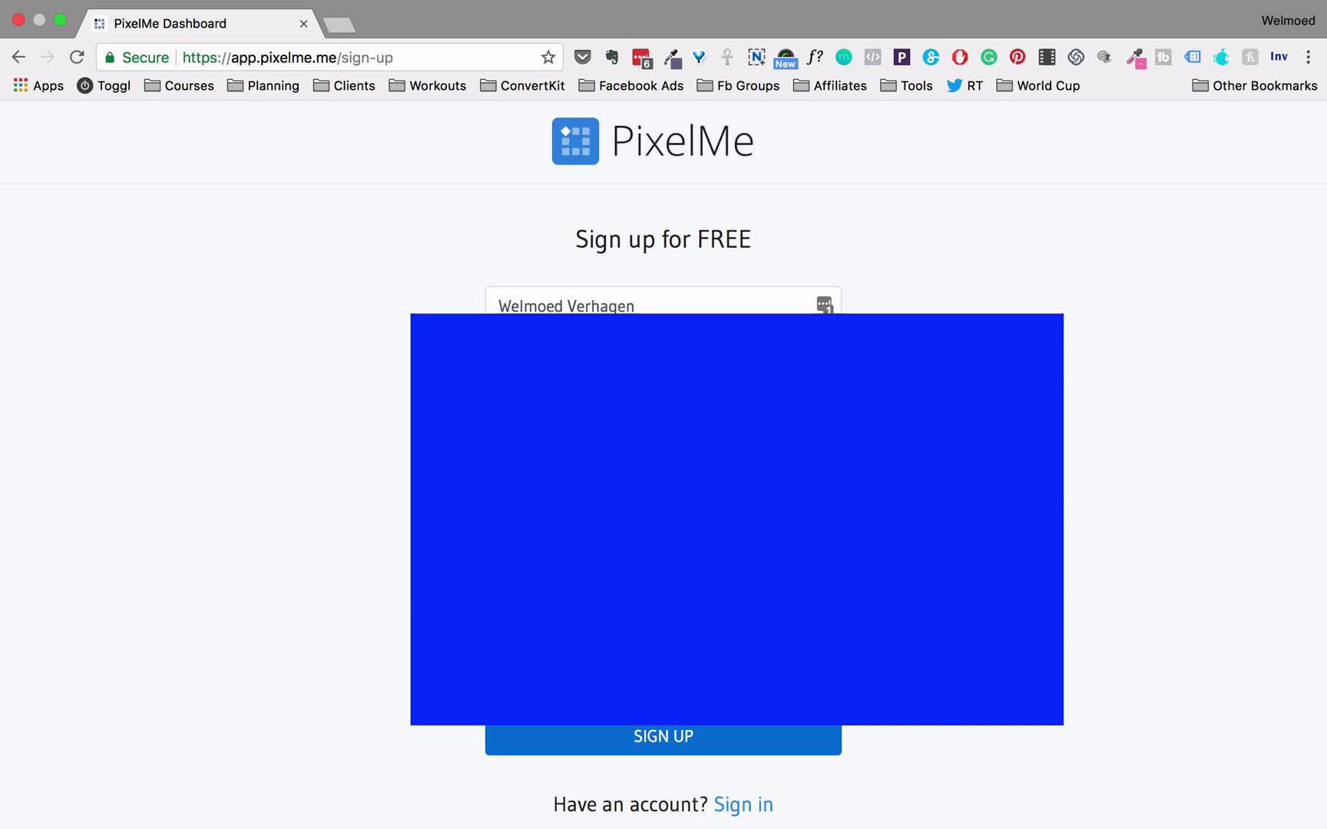
scroll(395, 588, "down", 2)
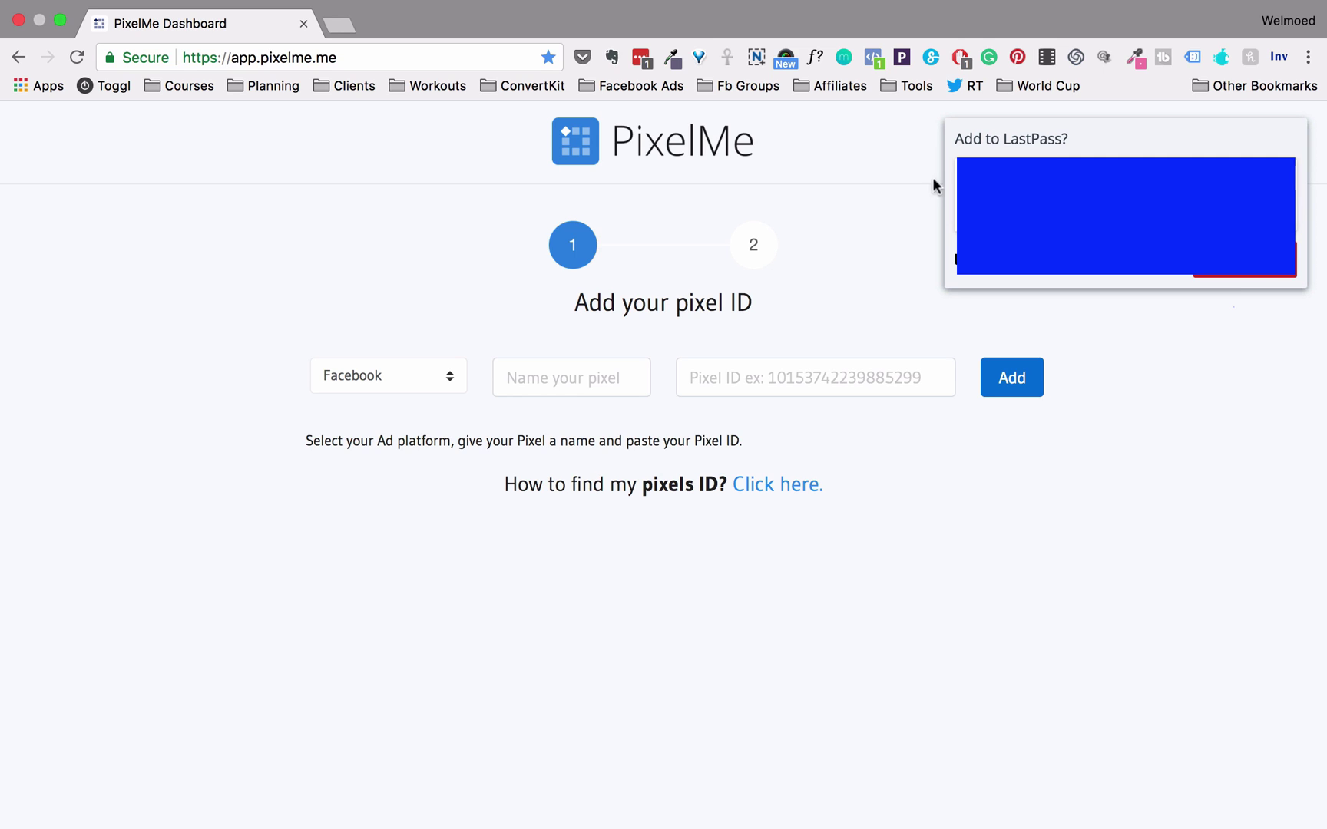
Dismiss the password-save prompt and keep Facebook as the ad platform
left_click(1244, 265)
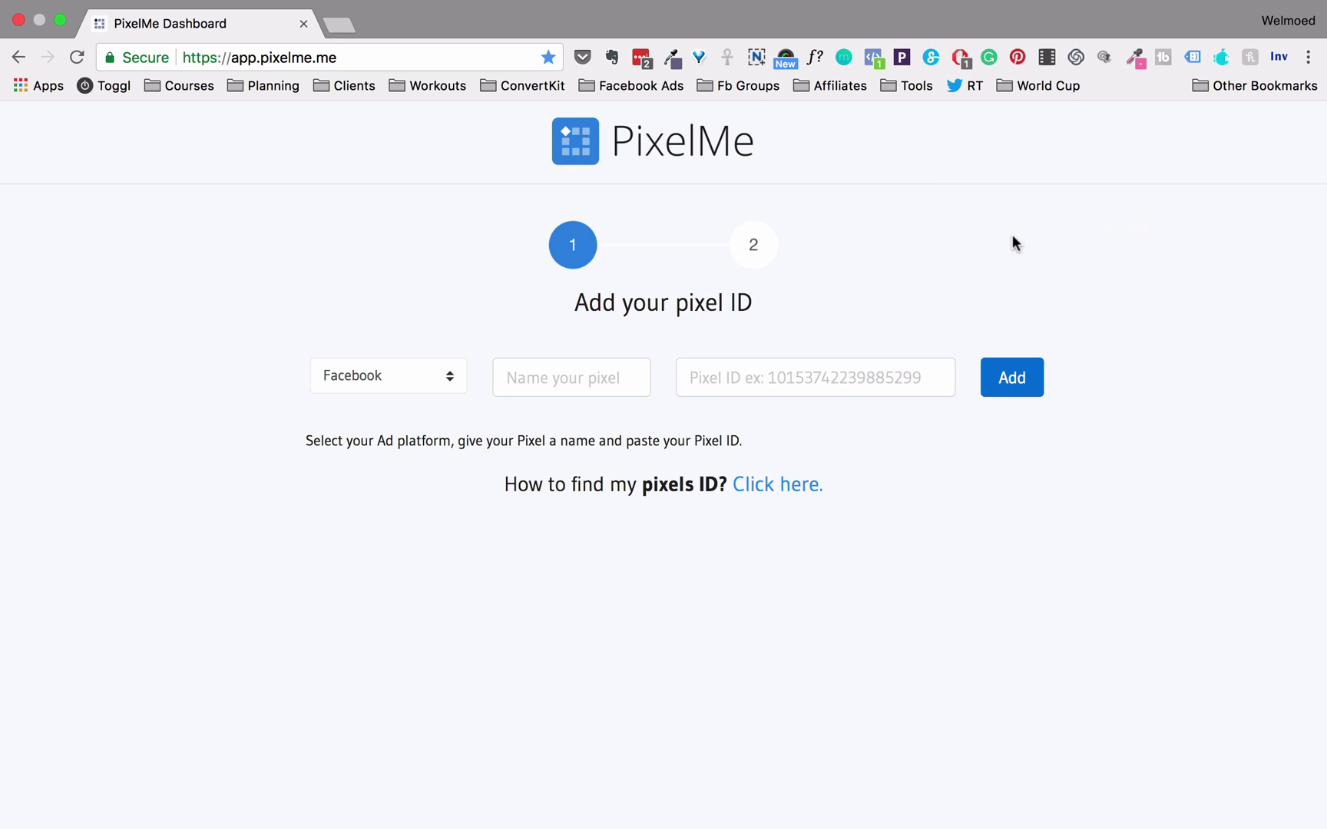
left_click(450, 376)
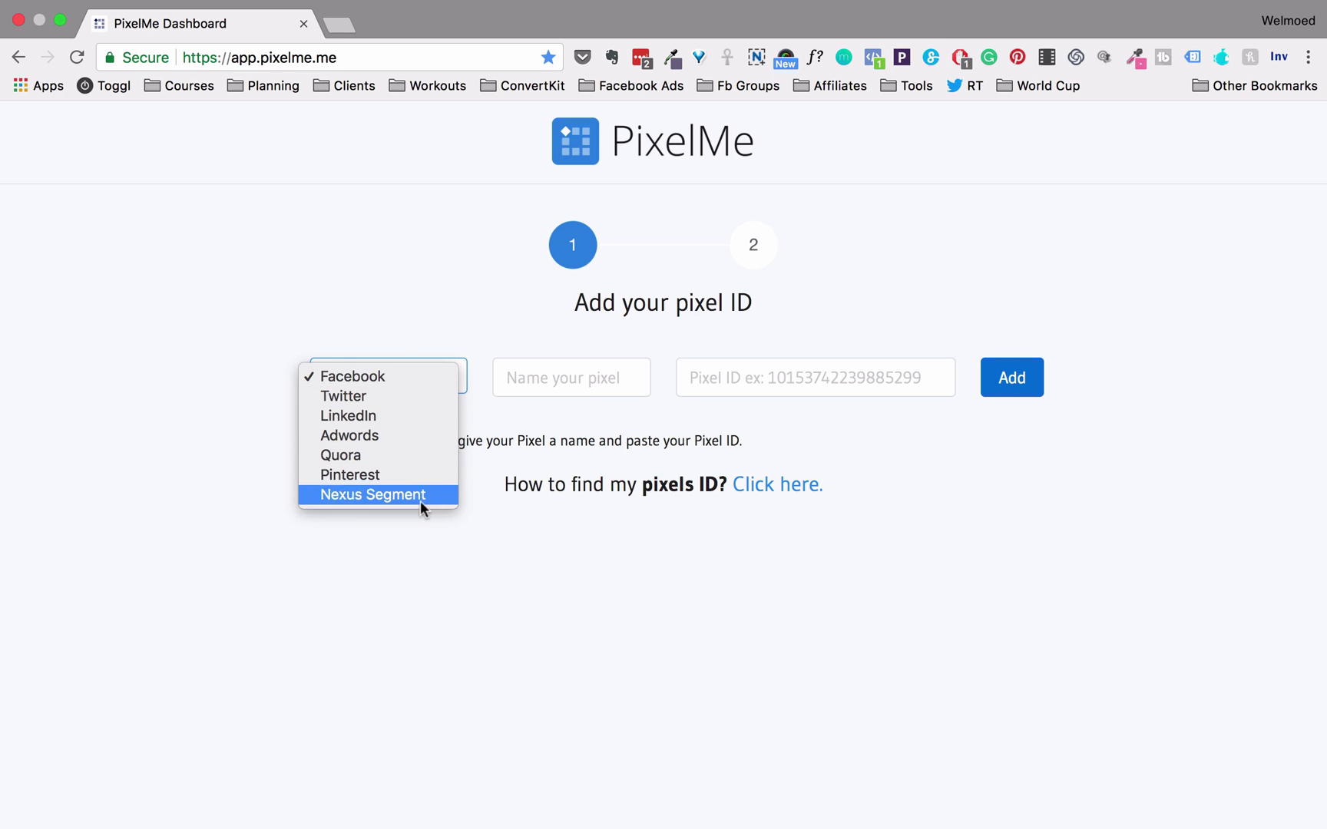
left_click(420, 375)
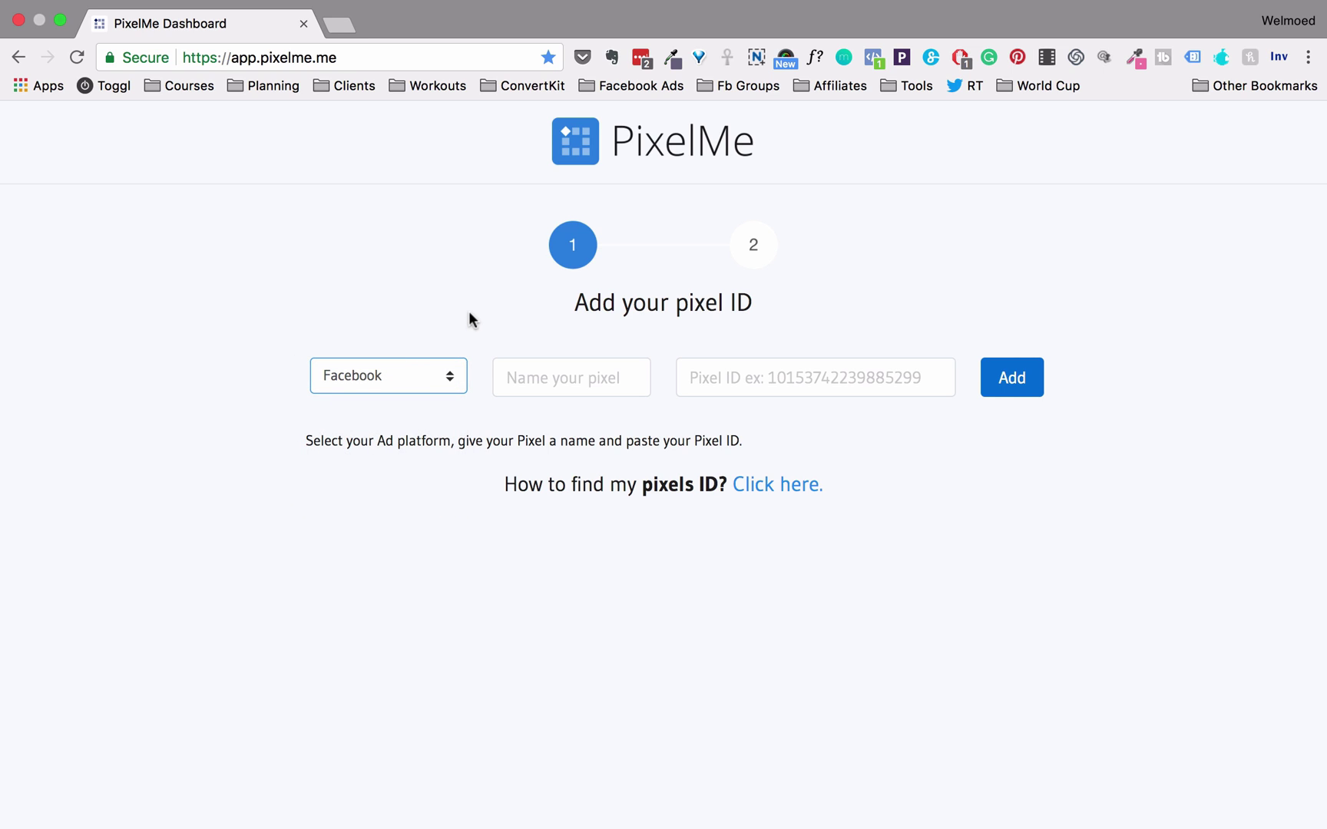
Enter a Facebook pixel name, then open the pixel ID help link in a new tab
left_click(533, 369)
type("Ask ")
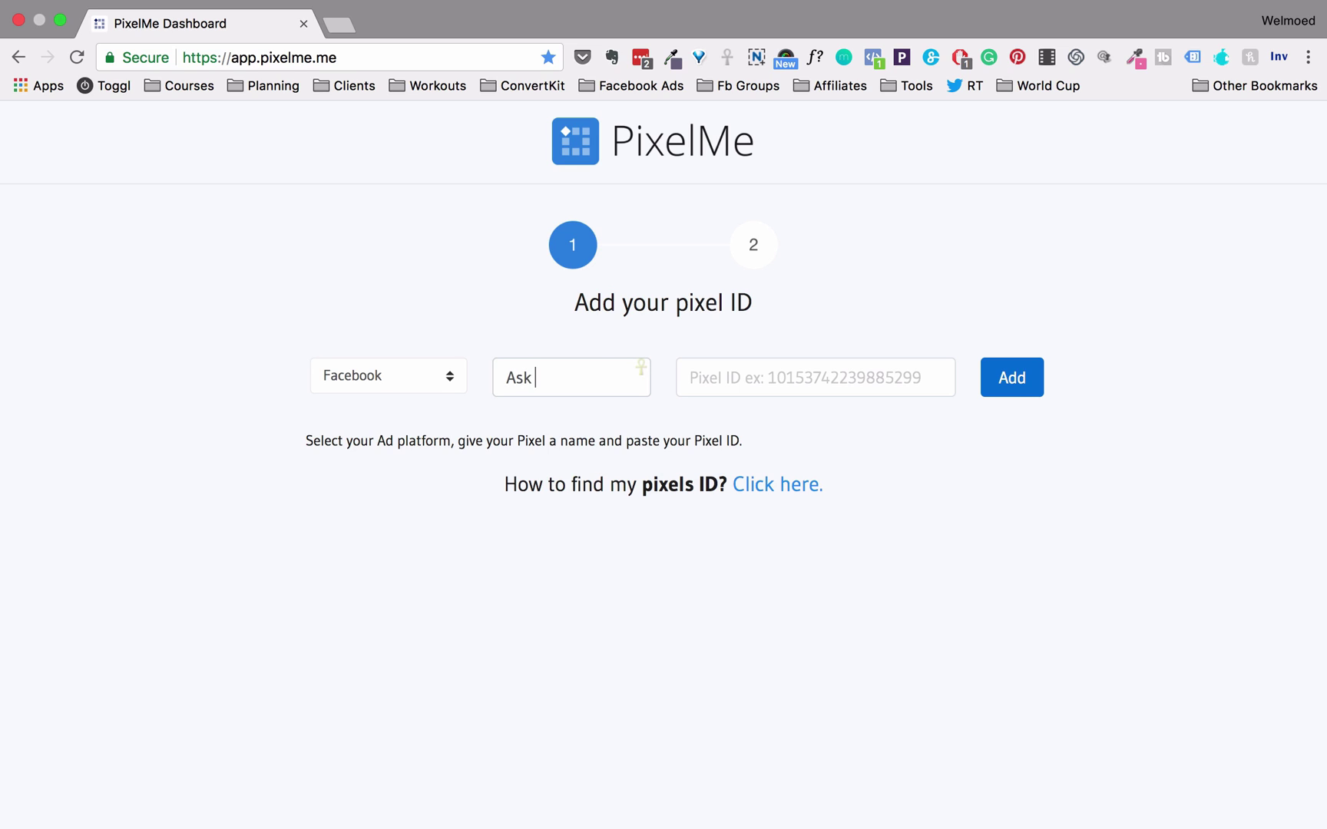
type("Welmoed - Fb Pixel")
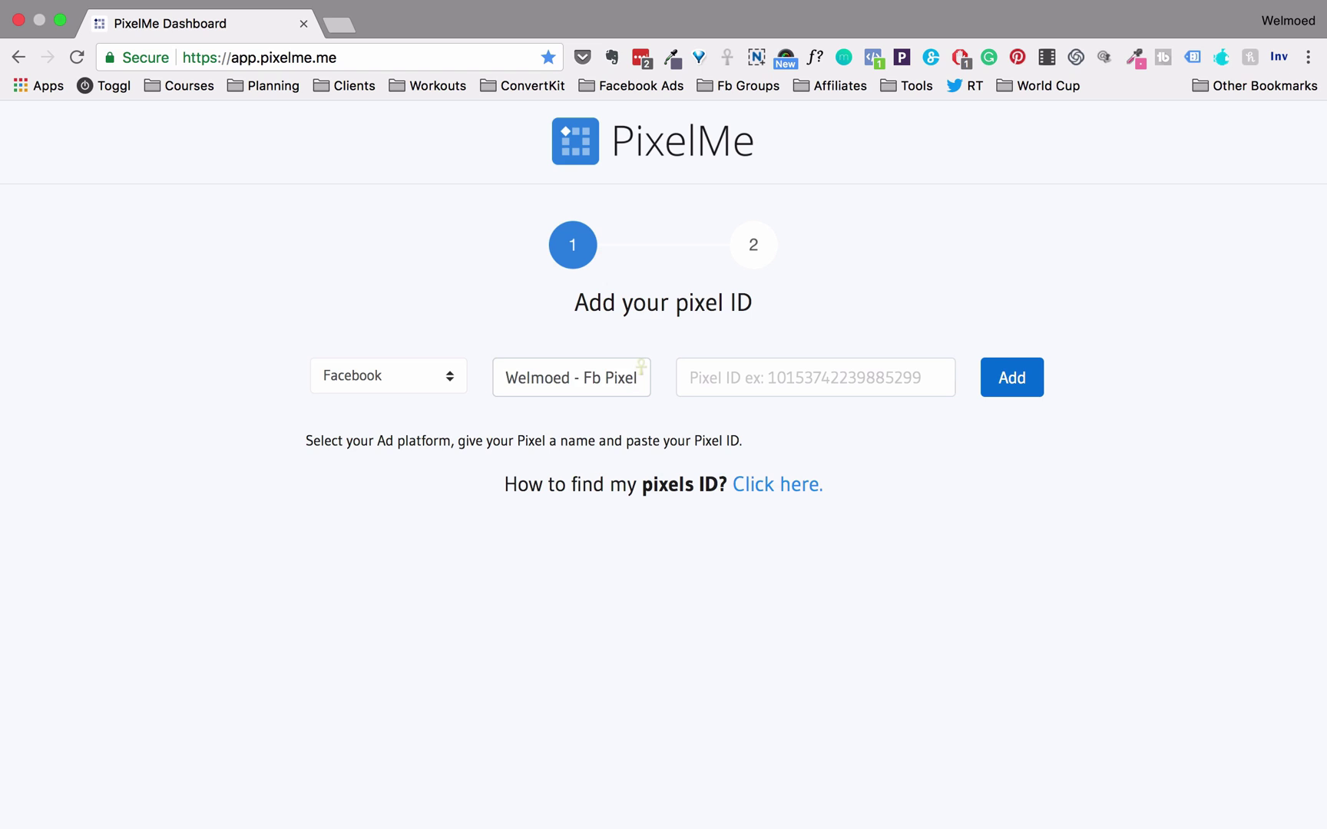
key("Tab")
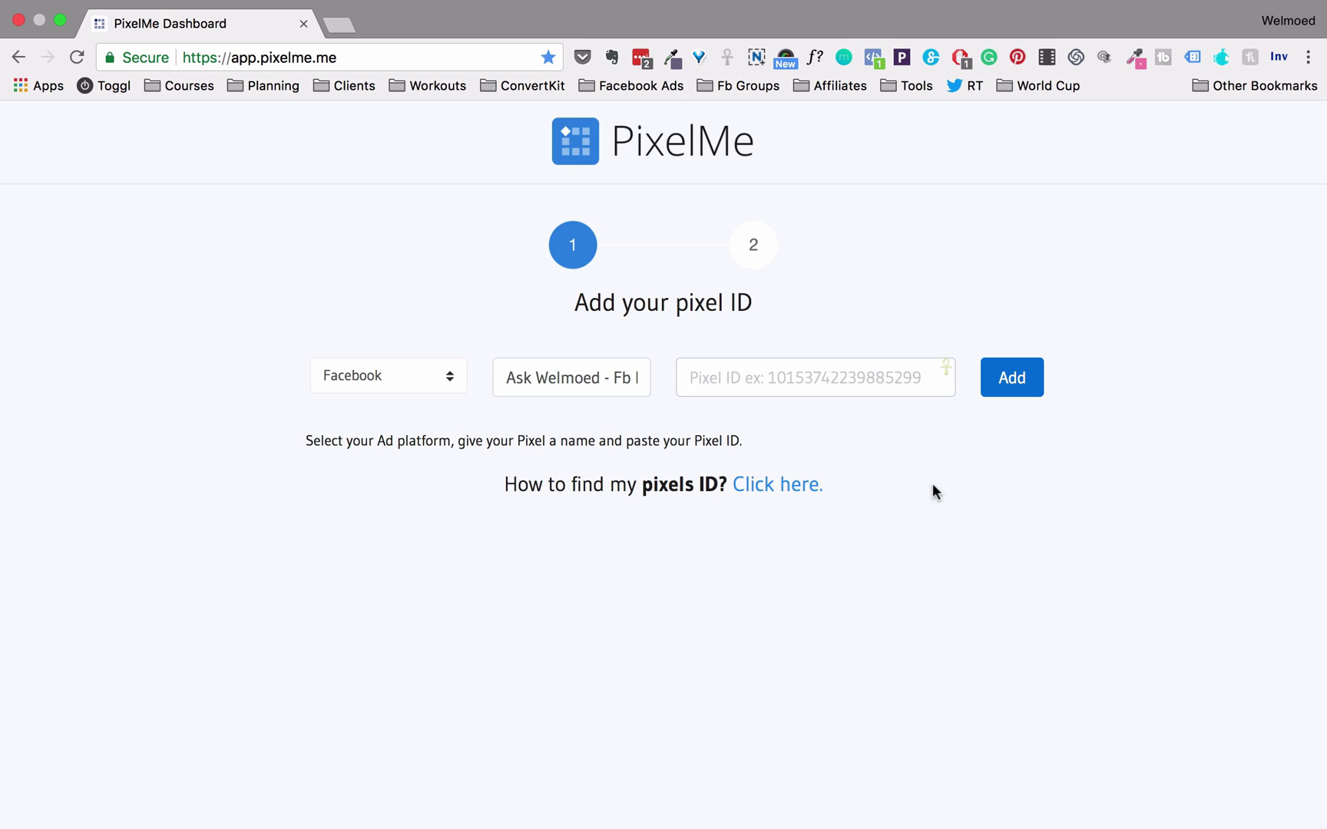
right_click(770, 497)
Read the 'How do I find my Facebook pixel ID?' article, then return to the PixelMe Dashboard tab
left_click(841, 342)
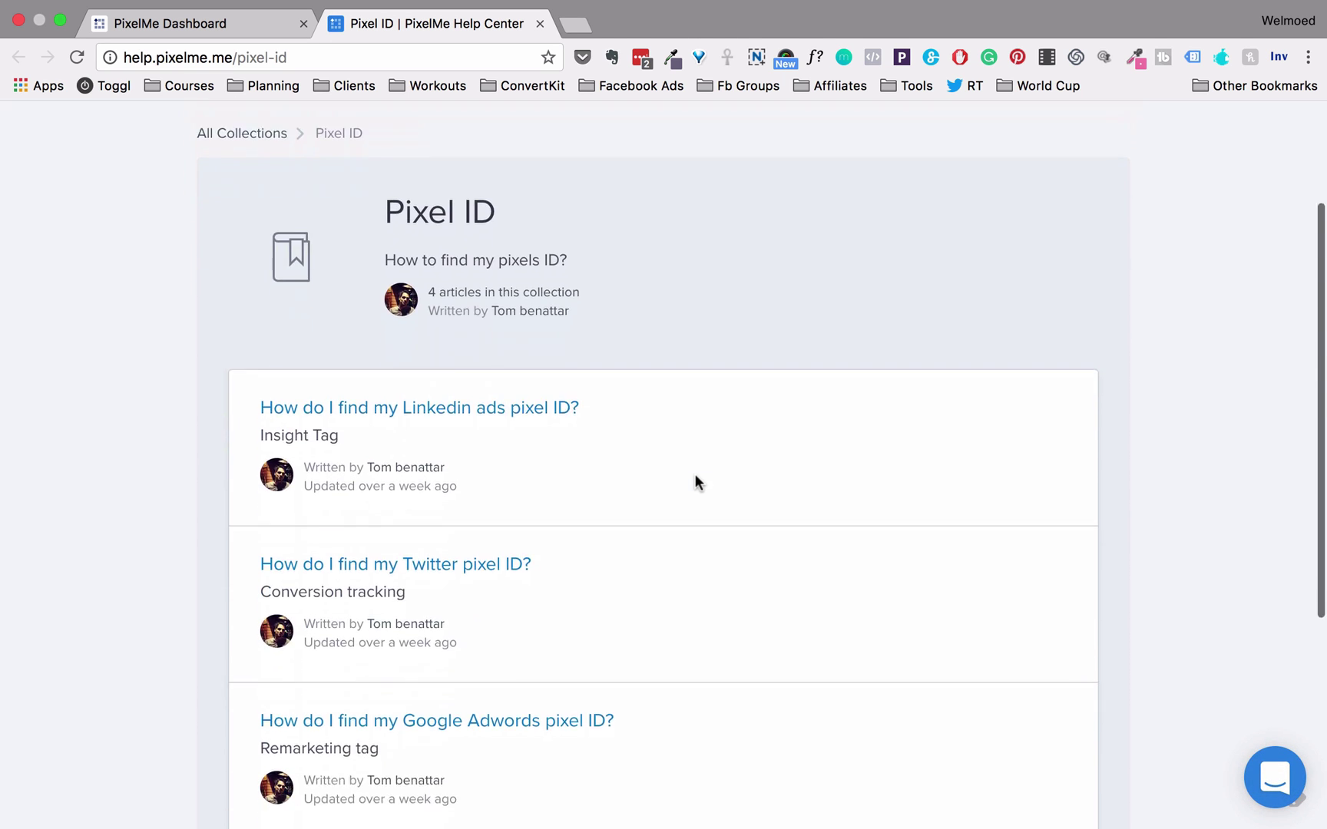
scroll(695, 474, "down", 5)
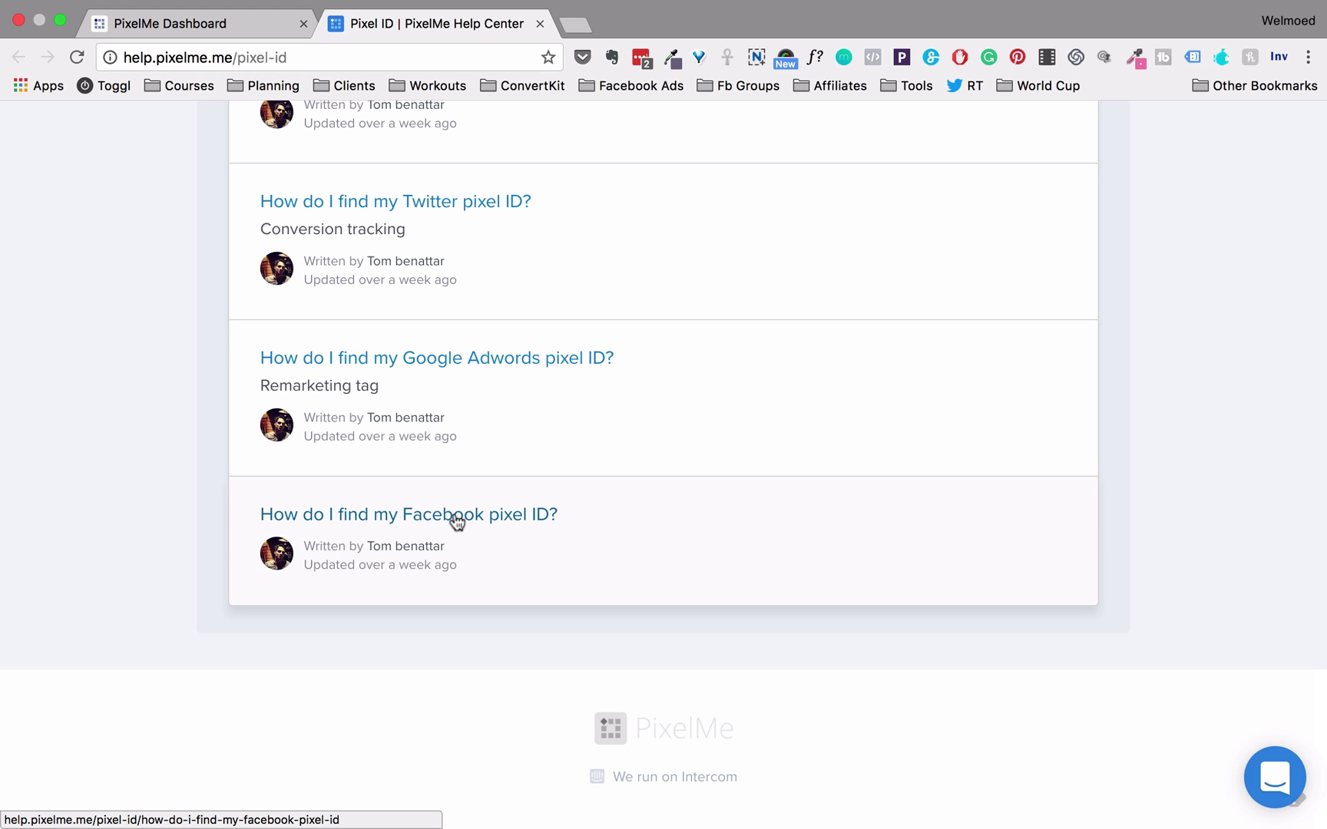
left_click(456, 520)
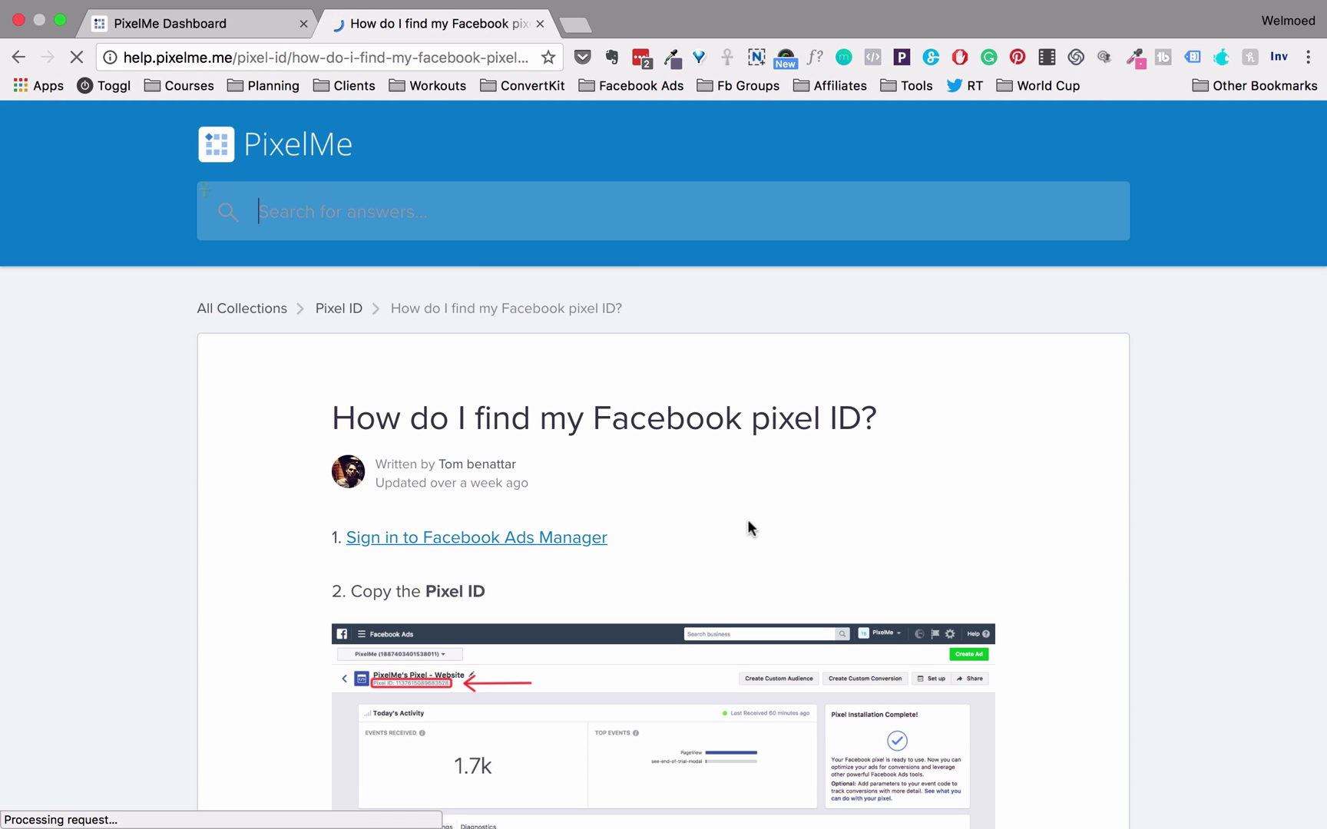
scroll(748, 522, "down", 1)
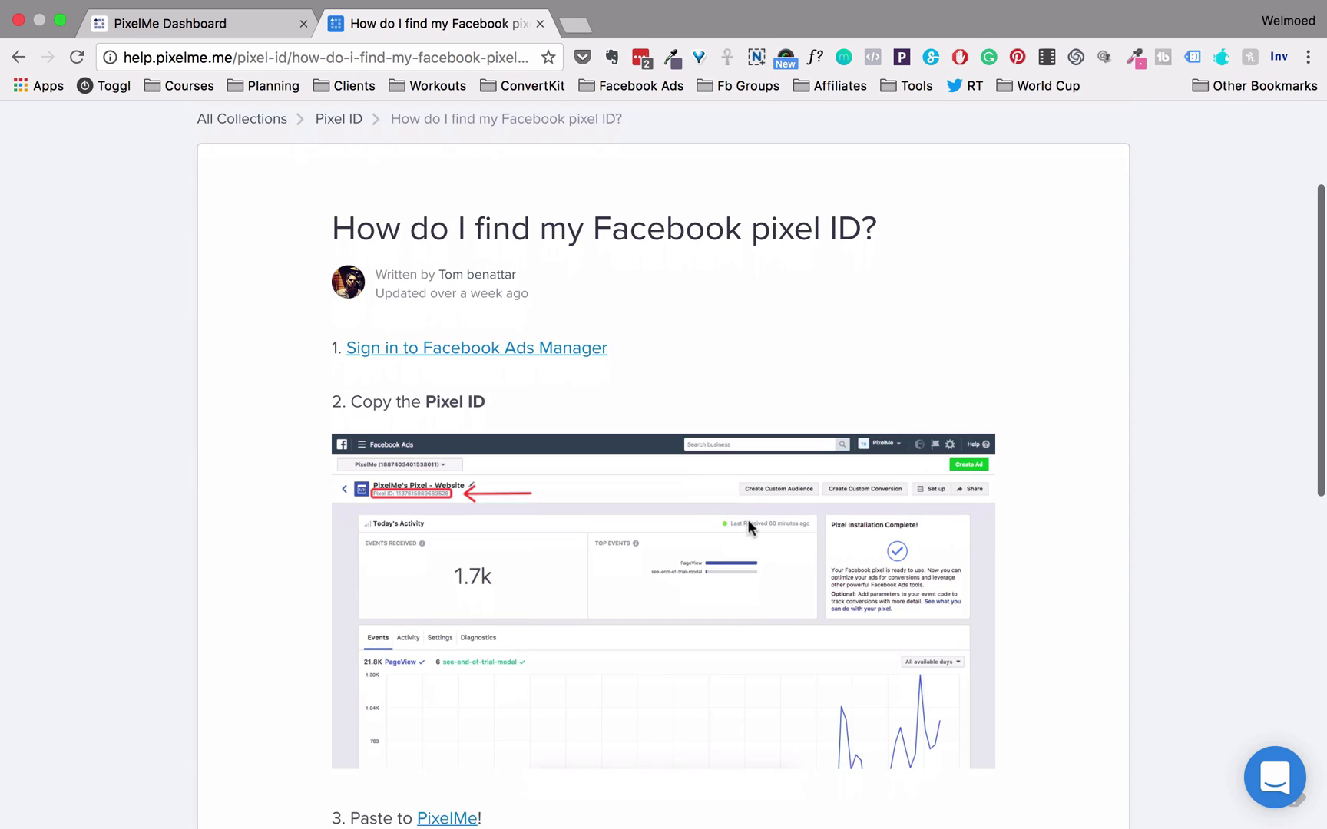
scroll(533, 324, "down", 1)
scroll(528, 308, "down", 3)
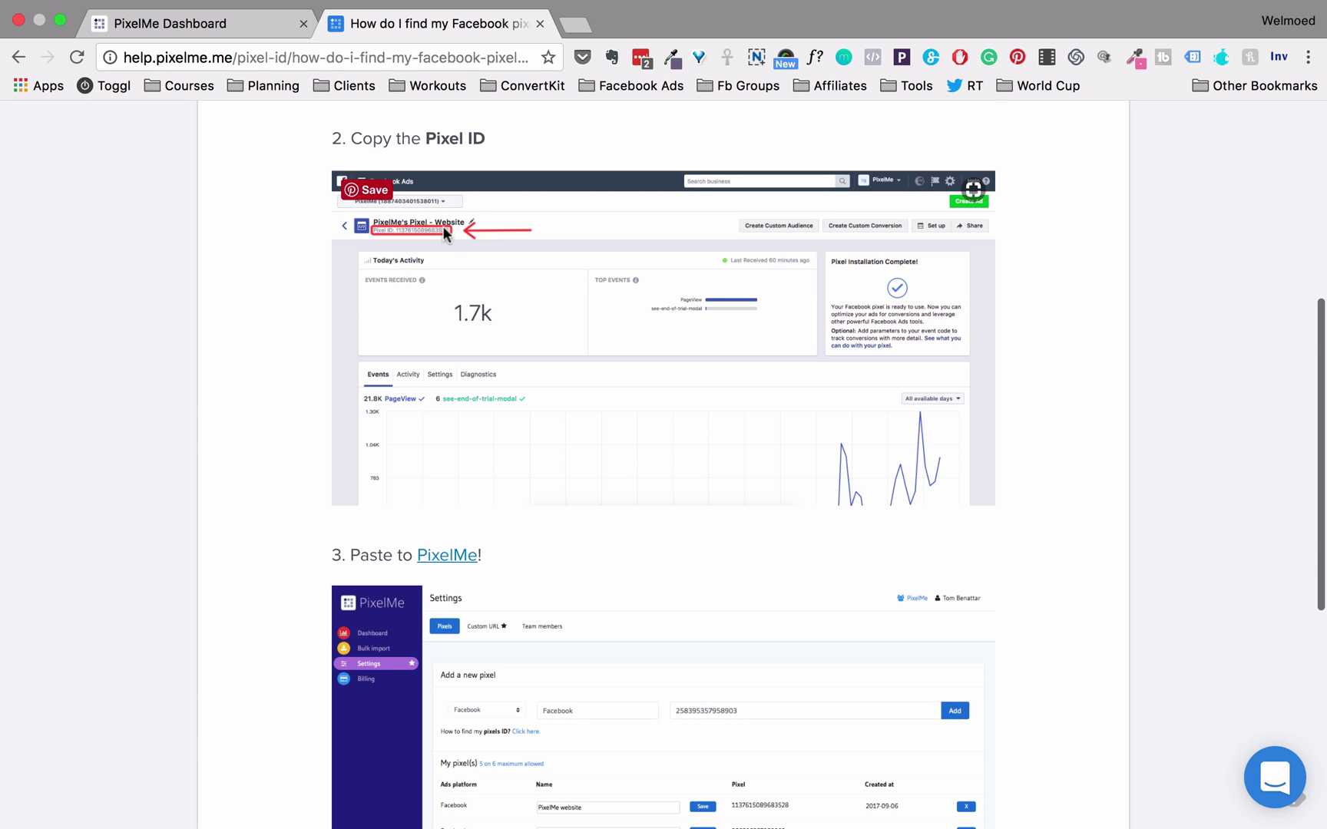
scroll(463, 482, "down", 3)
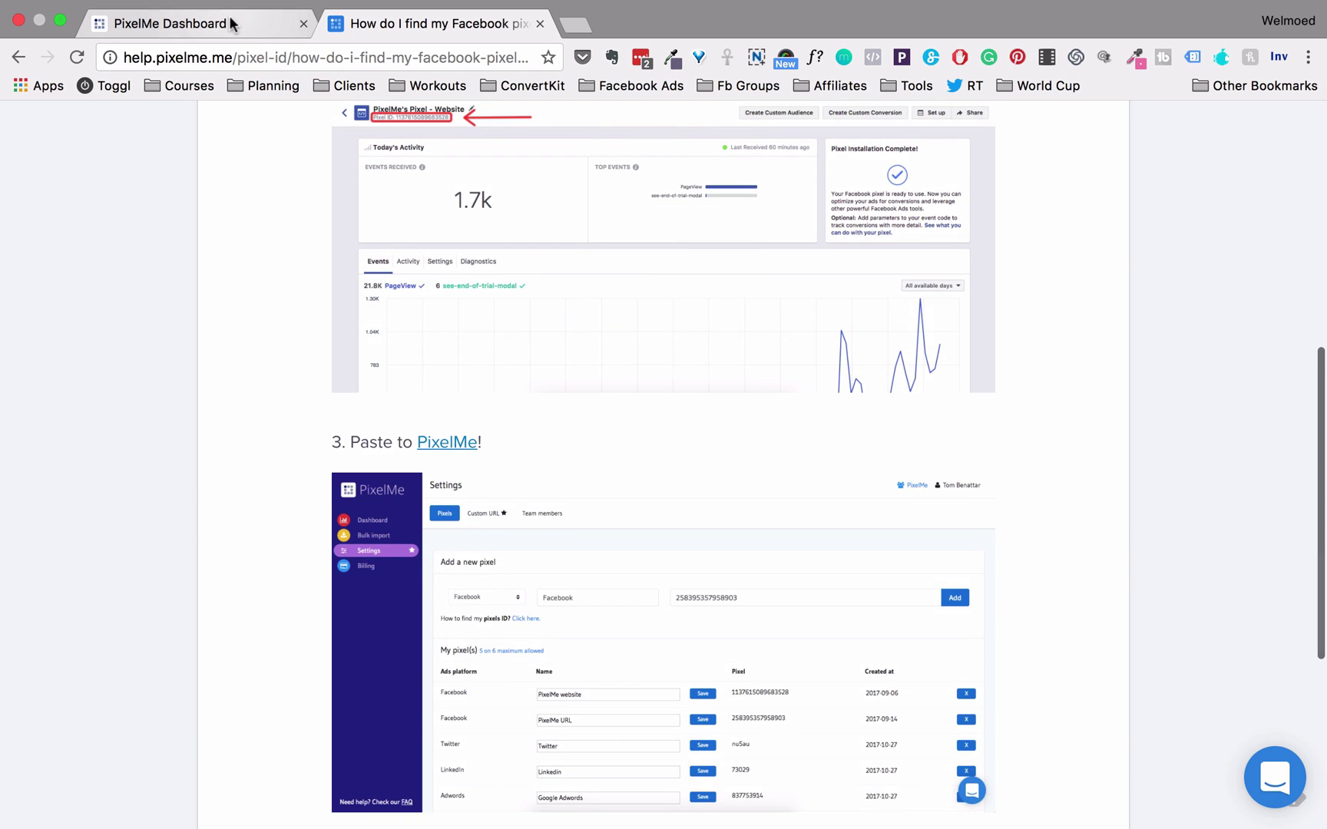
left_click(232, 24)
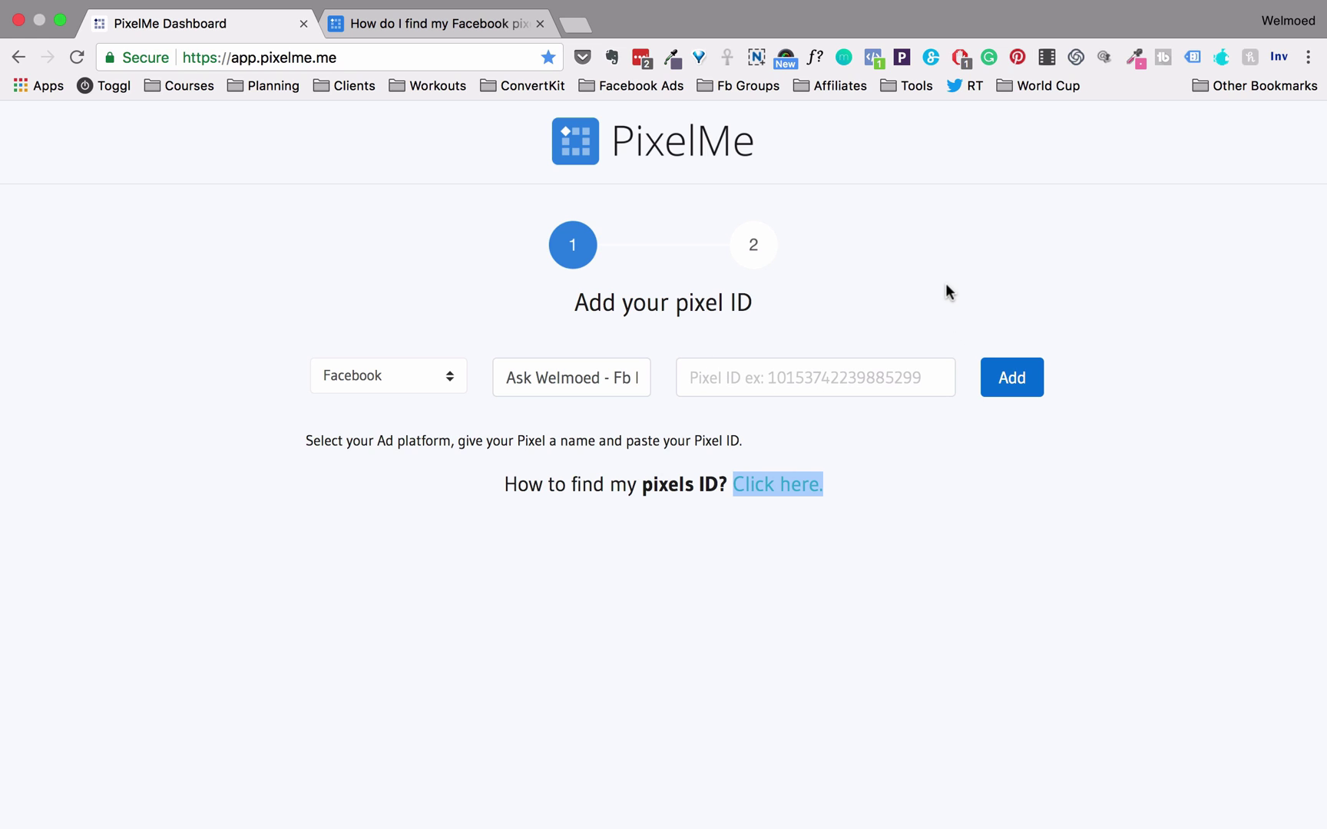
Paste the Facebook pixel ID into the Pixel ID field and add it
key("super+v")
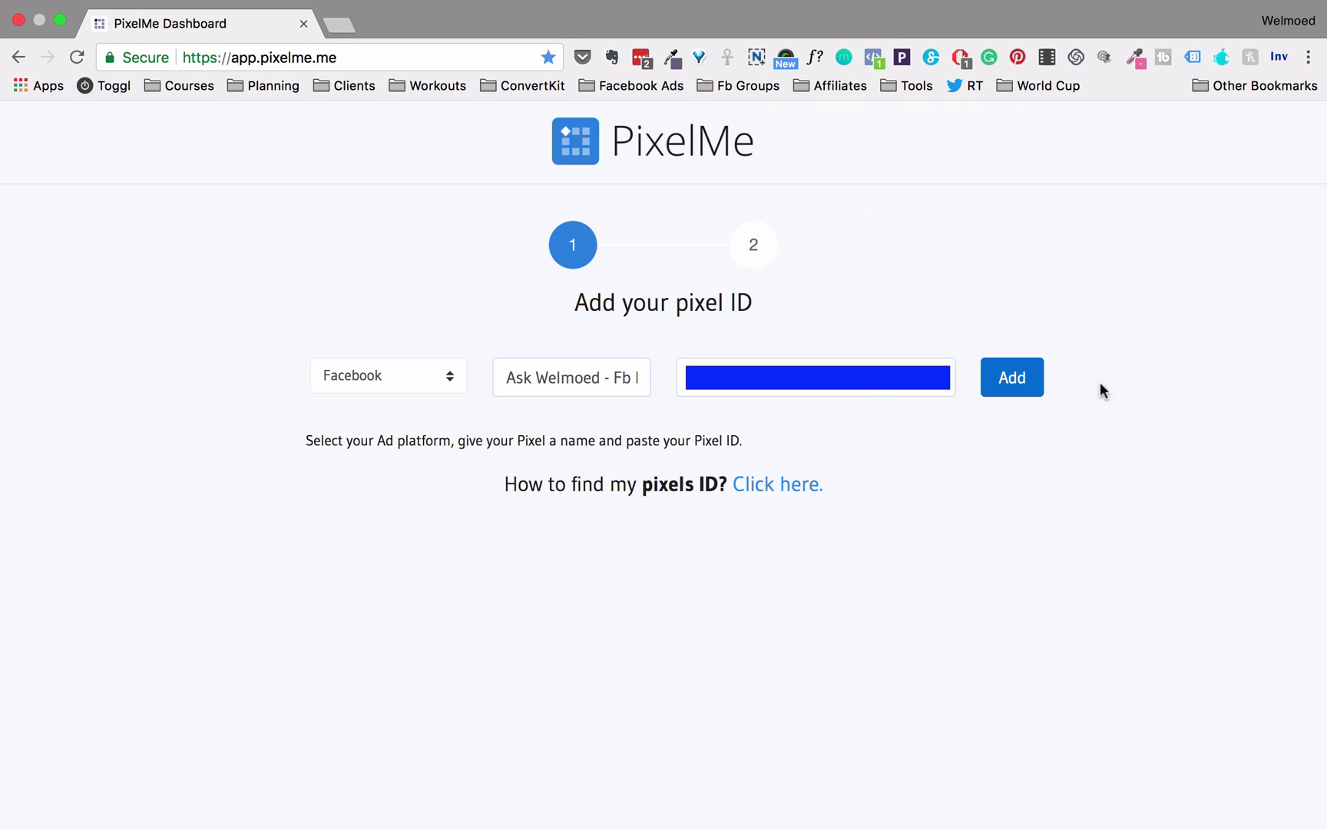
left_click(1037, 386)
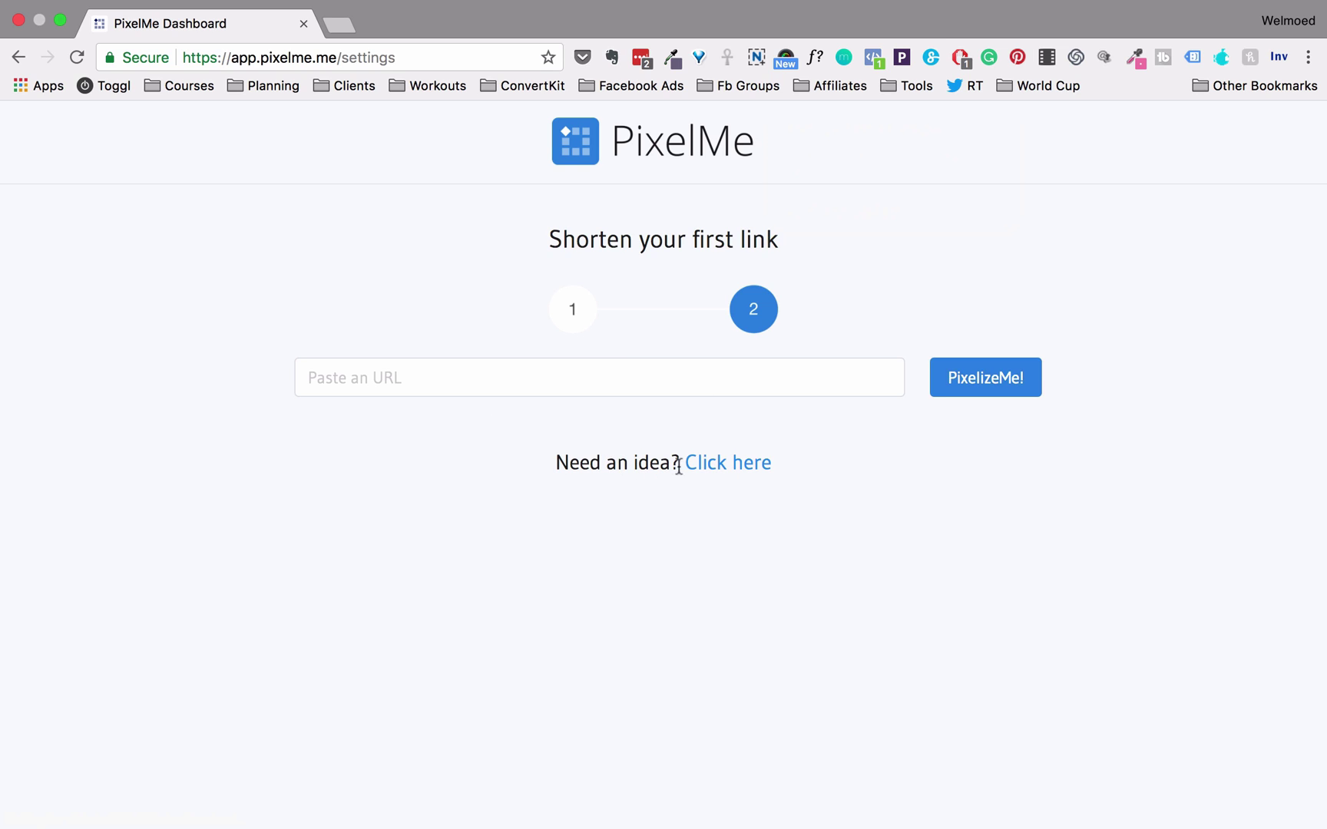
Insert the suggested example Medium article URL into the link field
left_click(729, 470)
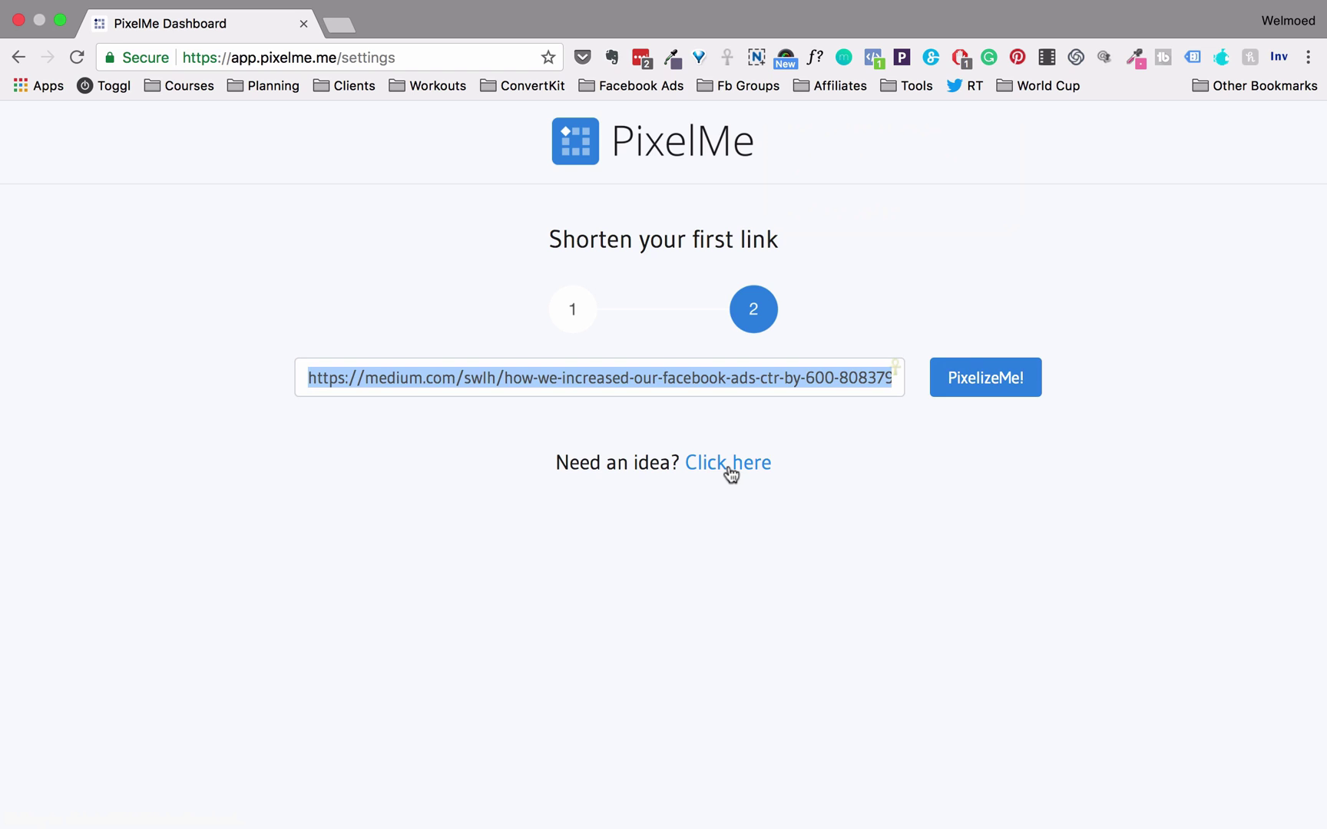
left_click(539, 374)
left_click(364, 378)
left_click(989, 392)
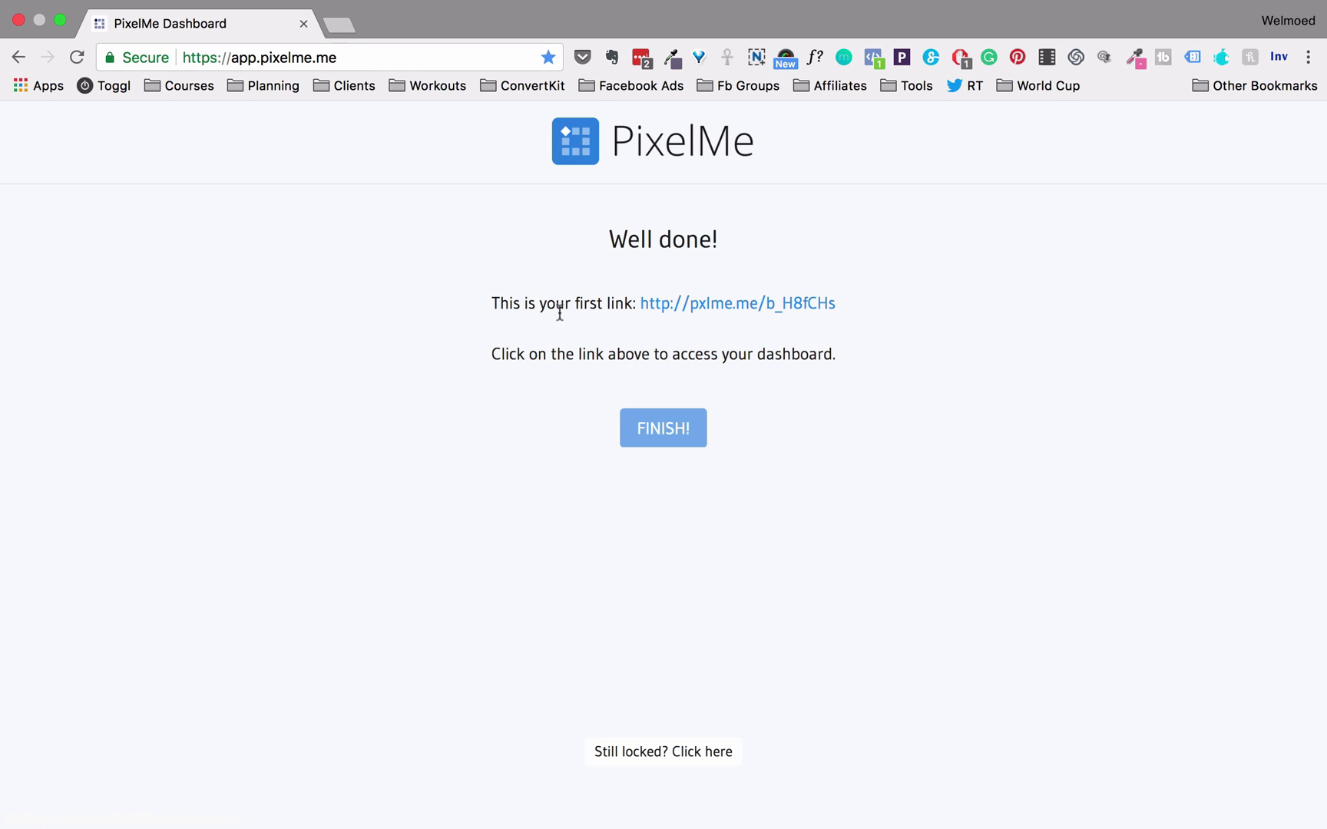
right_click(749, 310)
left_click(764, 313)
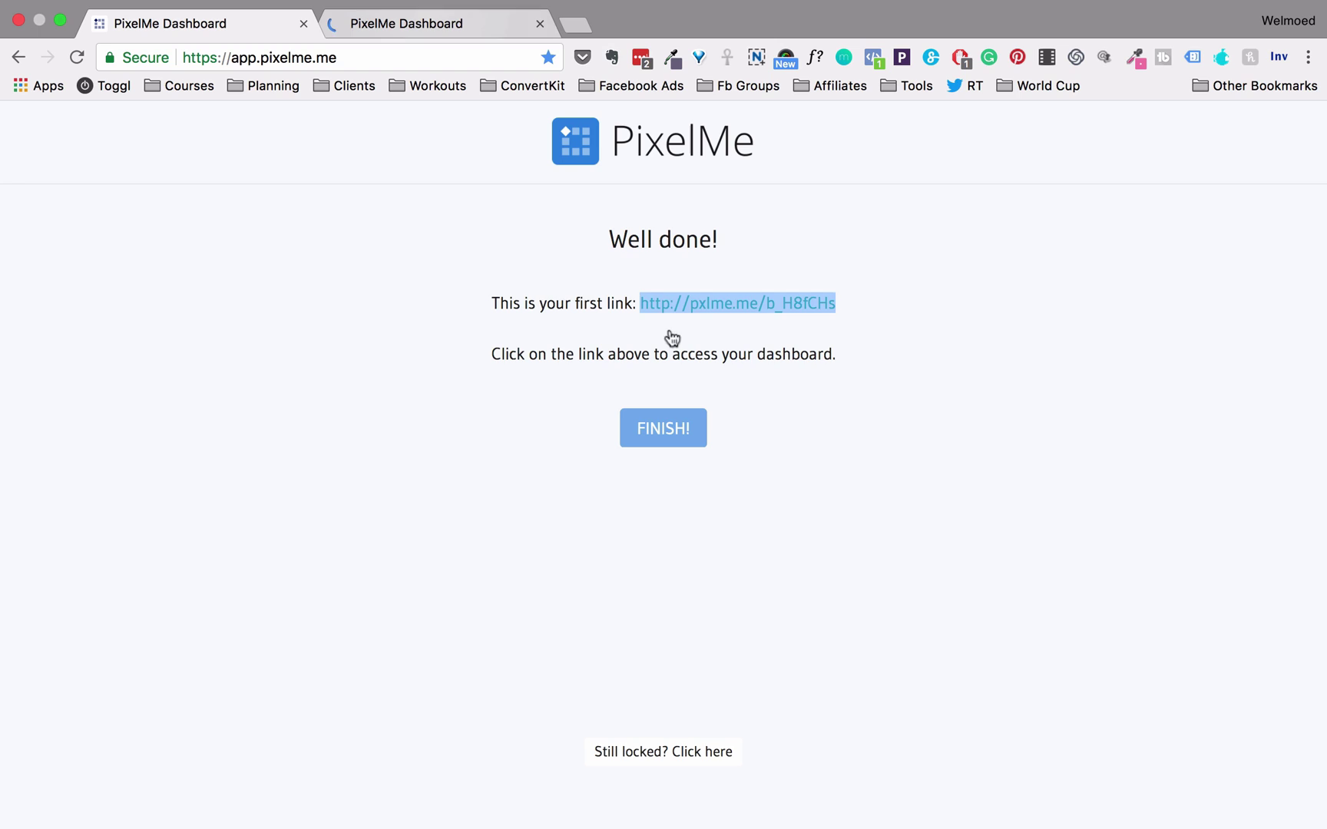
left_click(635, 314)
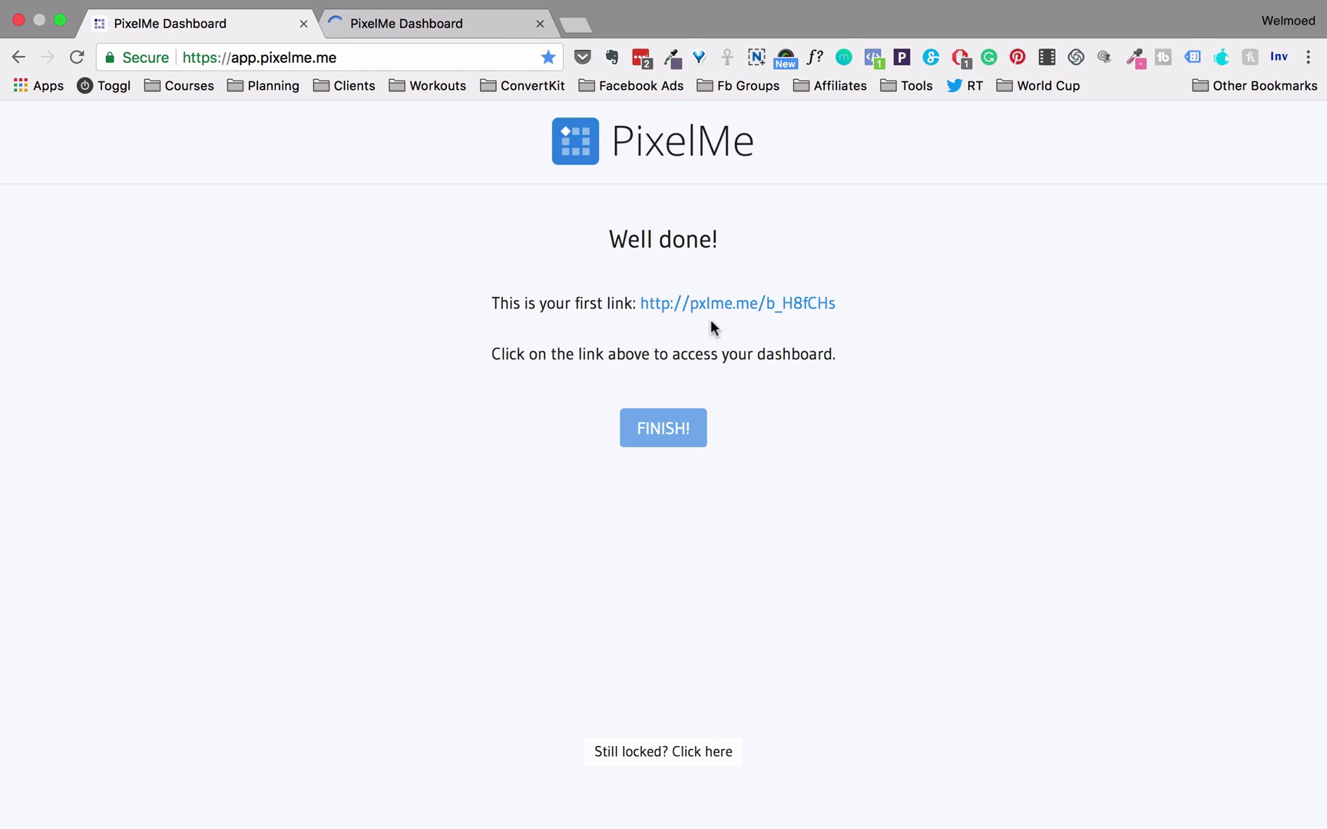
left_click(411, 25)
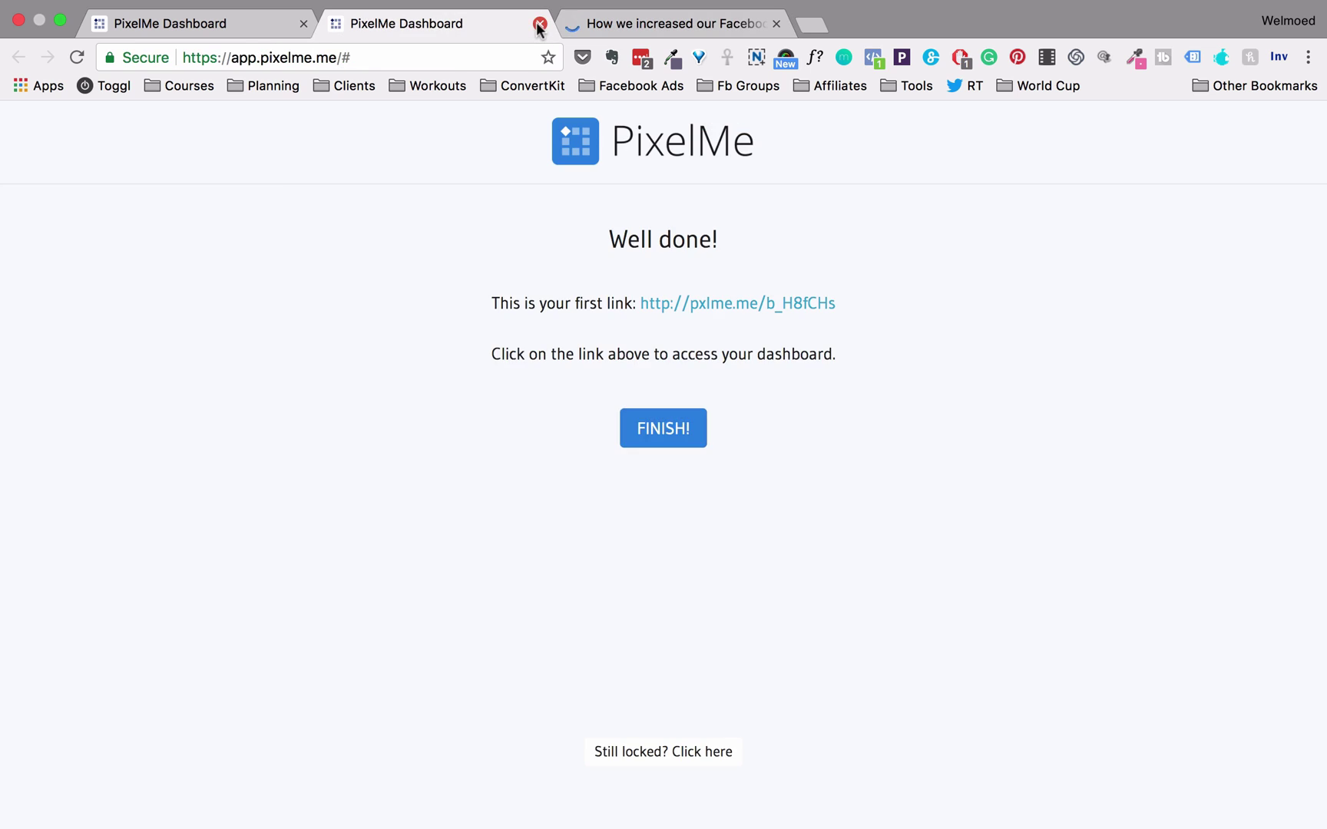
Close the extra dashboard tab and the Medium article tab, returning to the 'Well done!' page
left_click(540, 24)
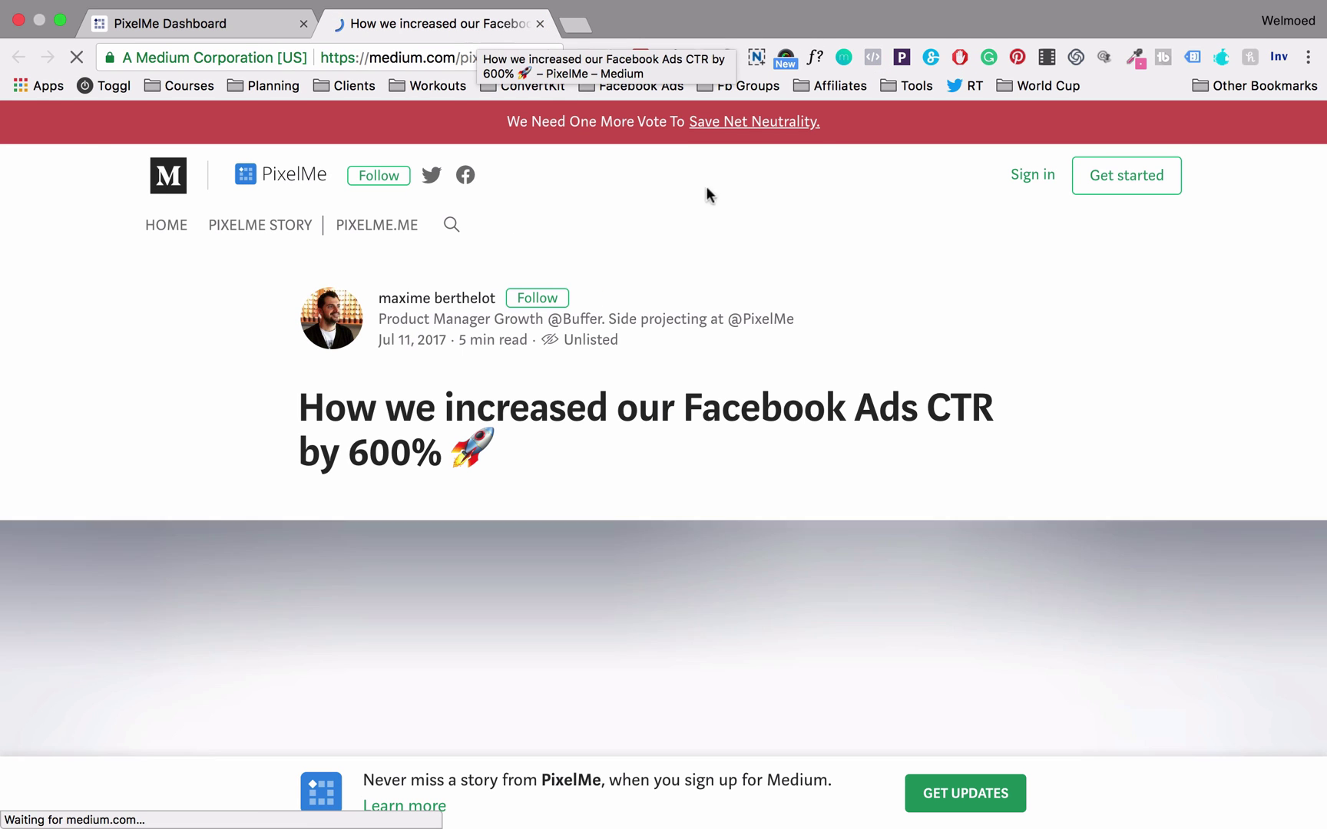
scroll(949, 388, "down", 5)
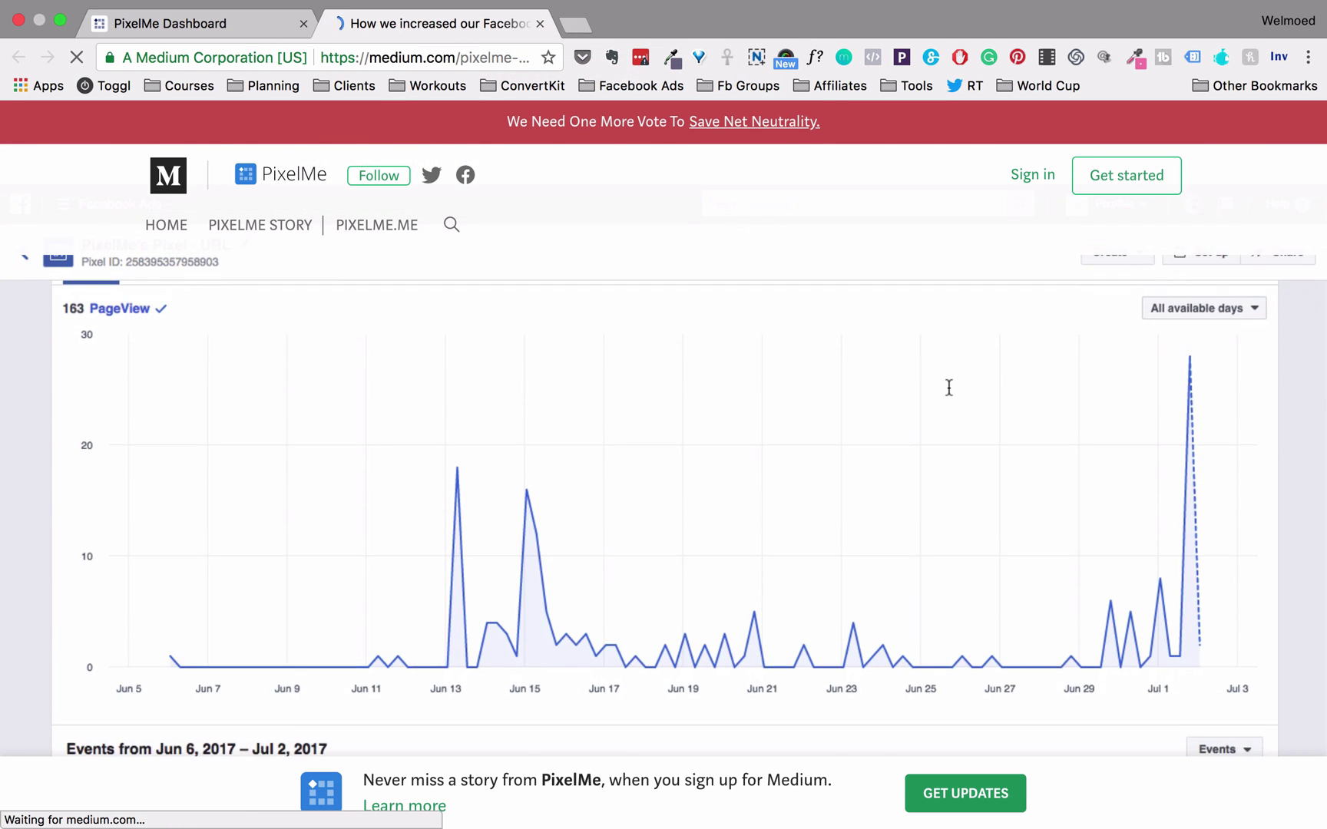
scroll(949, 388, "up", 5)
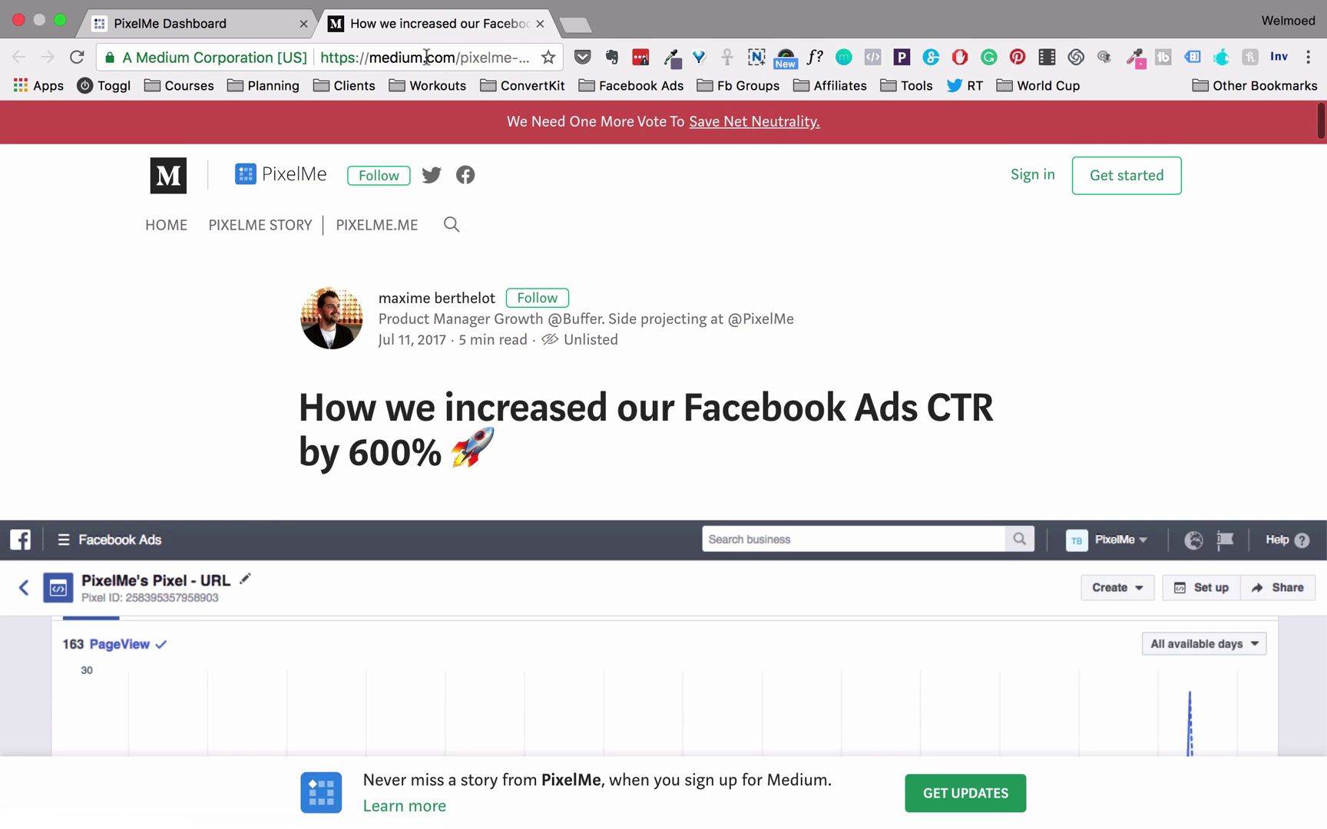
left_click(540, 23)
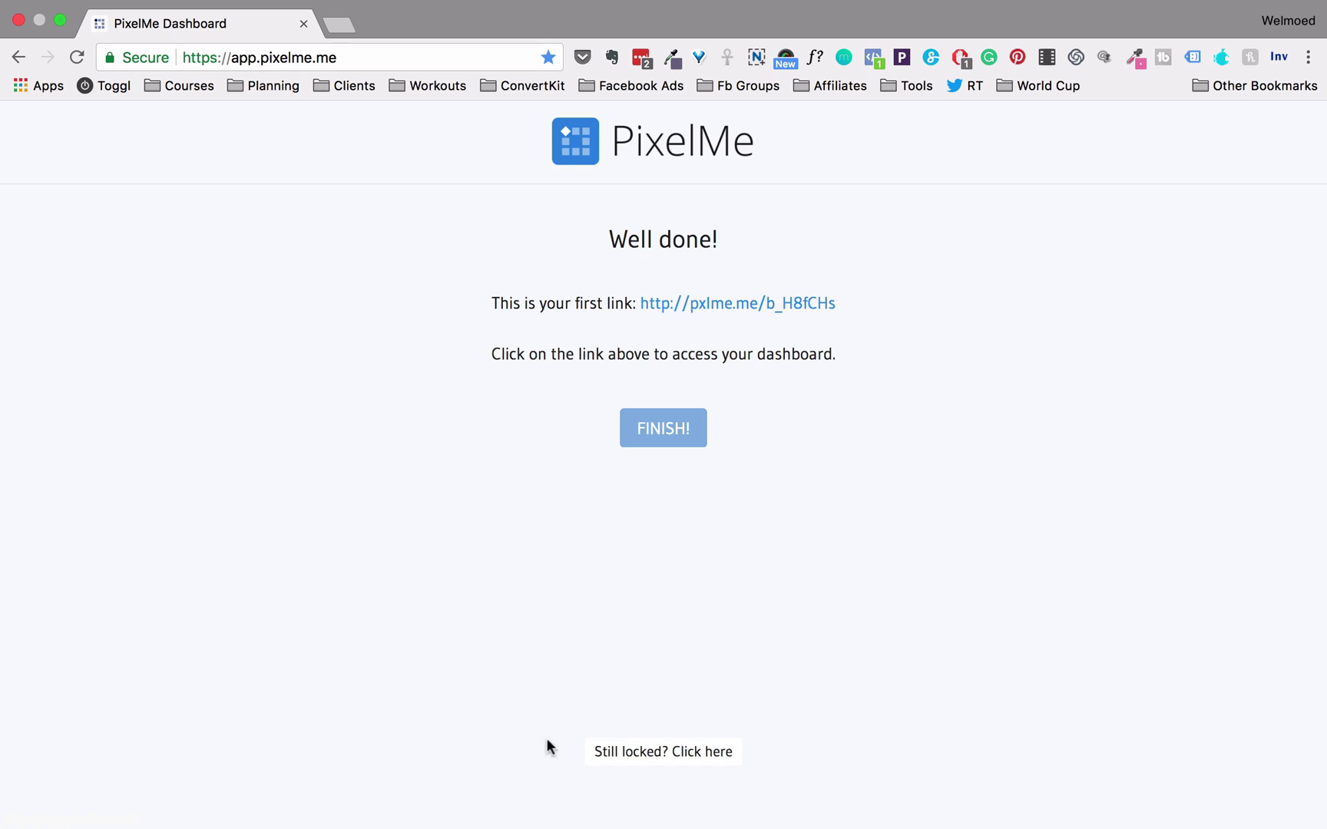
left_click(714, 759)
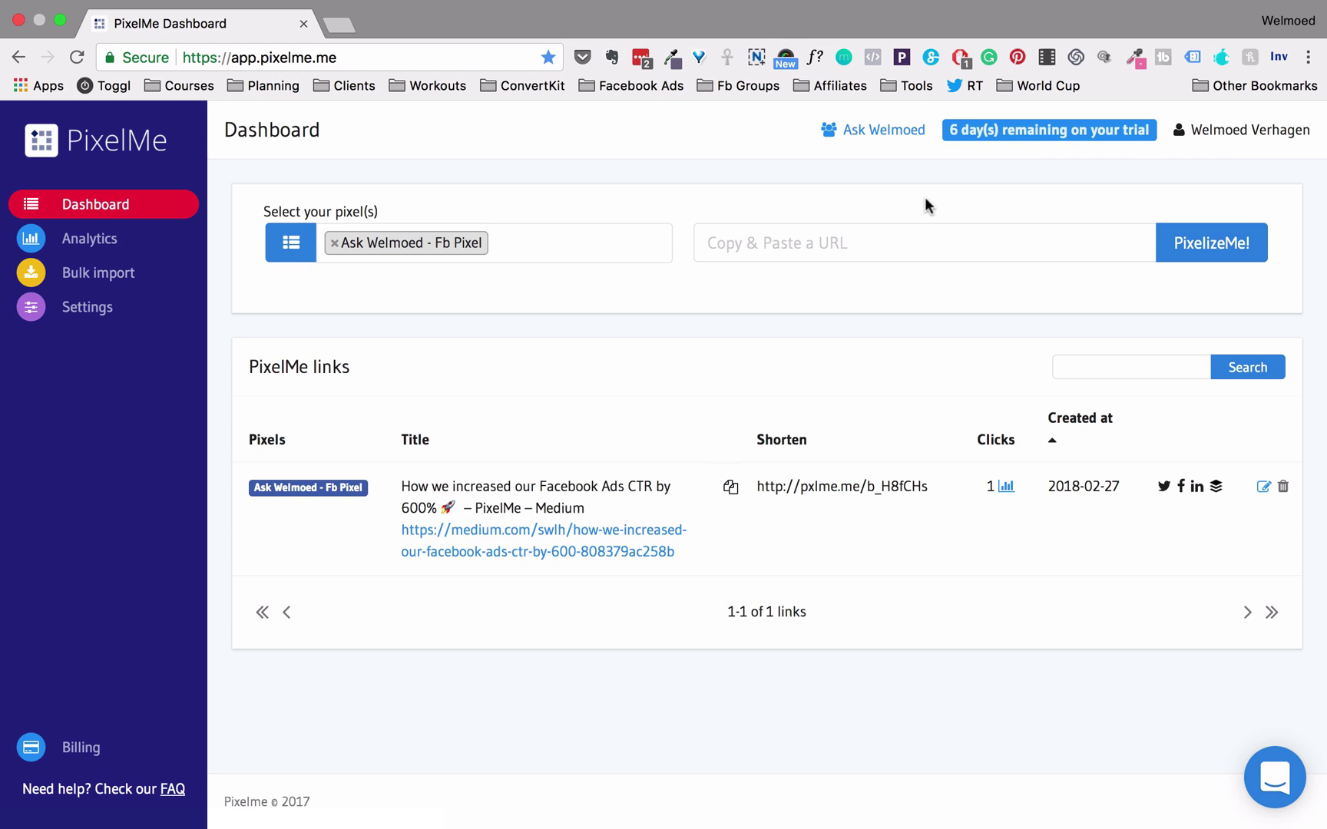
left_click(1259, 136)
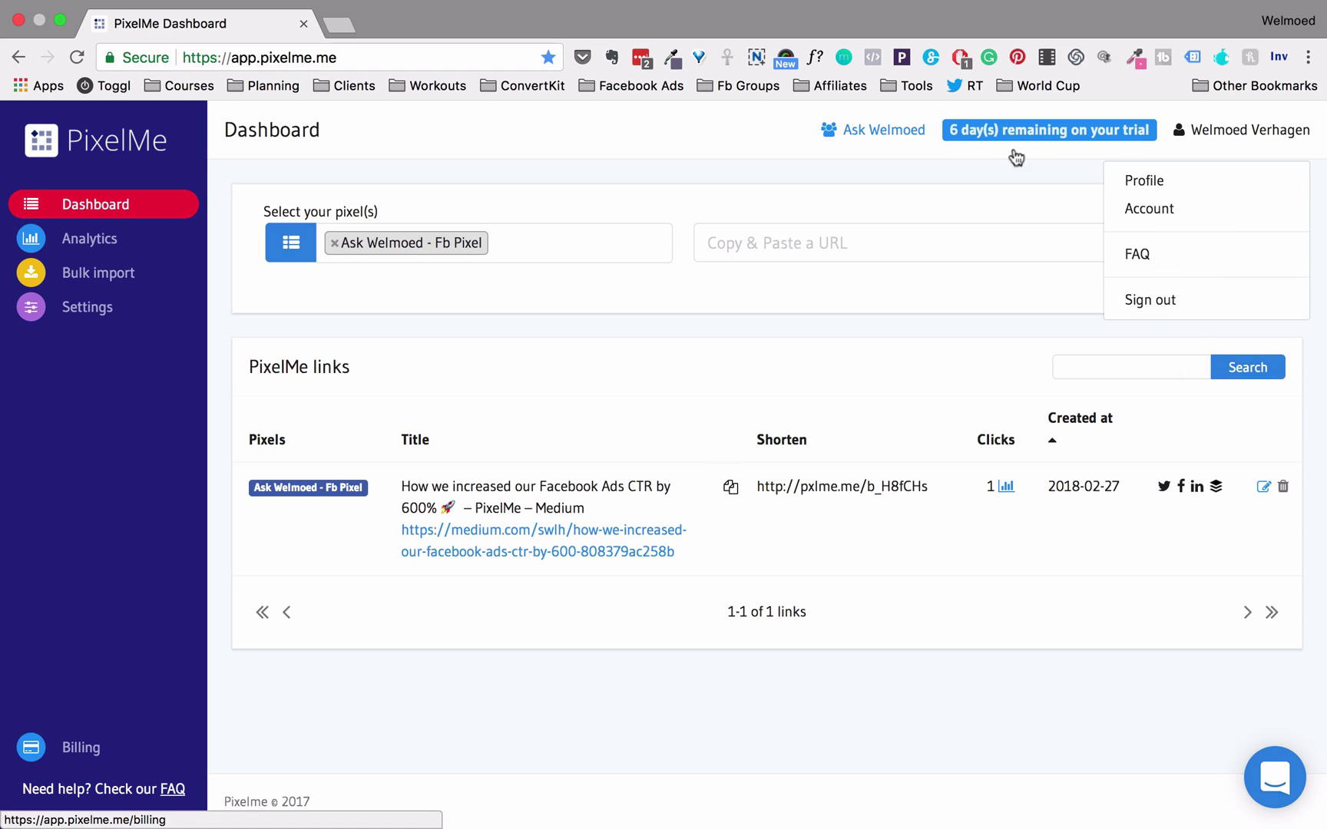
left_click(1060, 157)
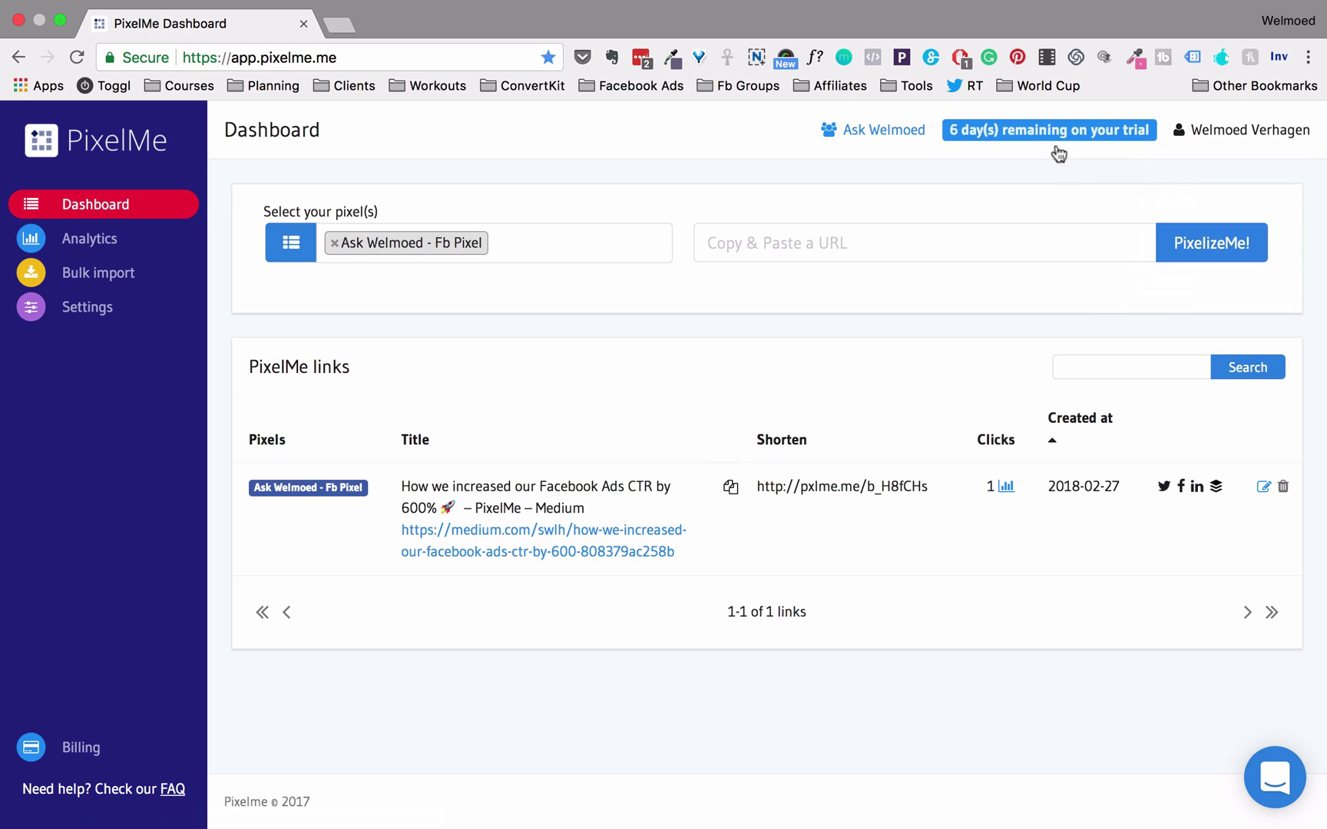
left_click(889, 136)
With the Facebook pixel selected, shorten the Medium 'From Bali to our first 10 paying customers' article link
left_click(509, 236)
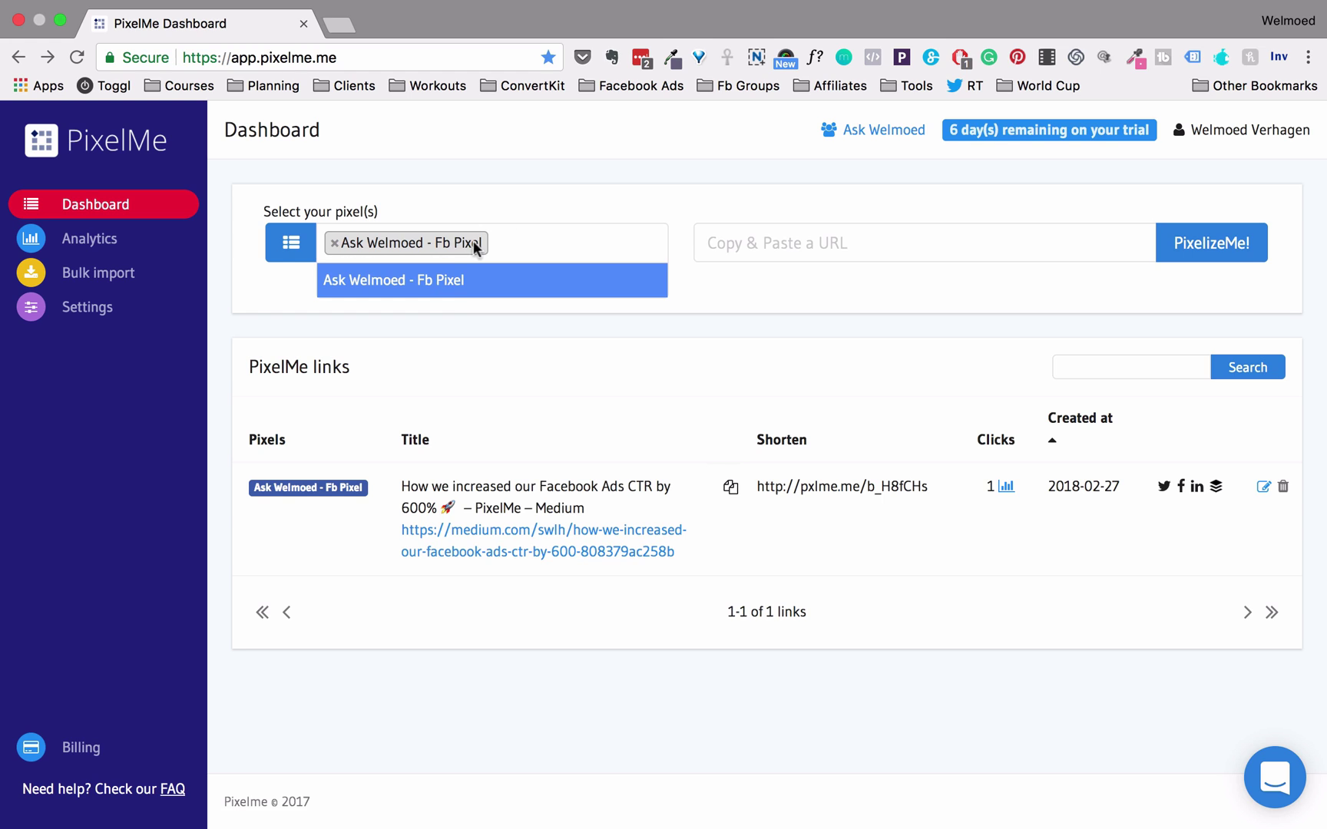
left_click(459, 293)
left_click(435, 241)
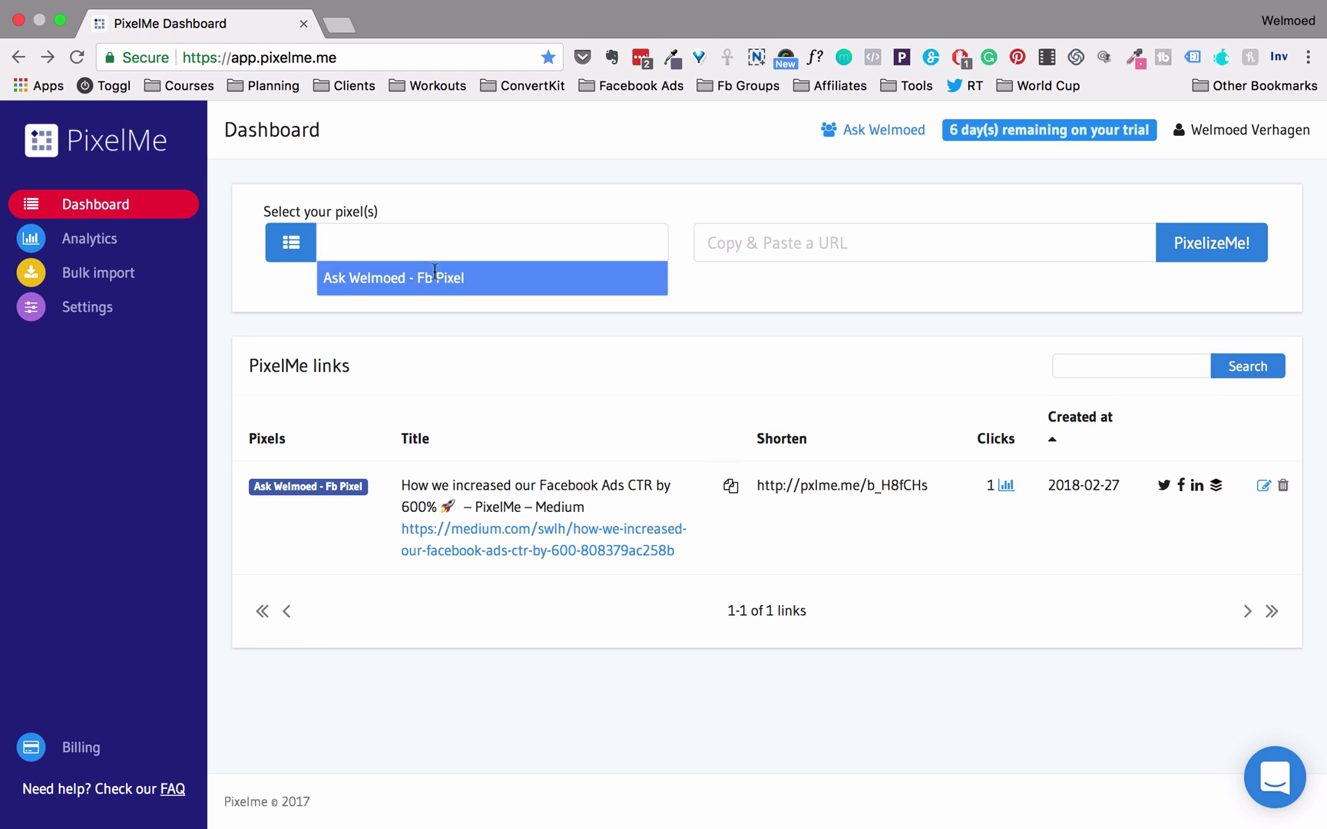
left_click(434, 277)
left_click(812, 241)
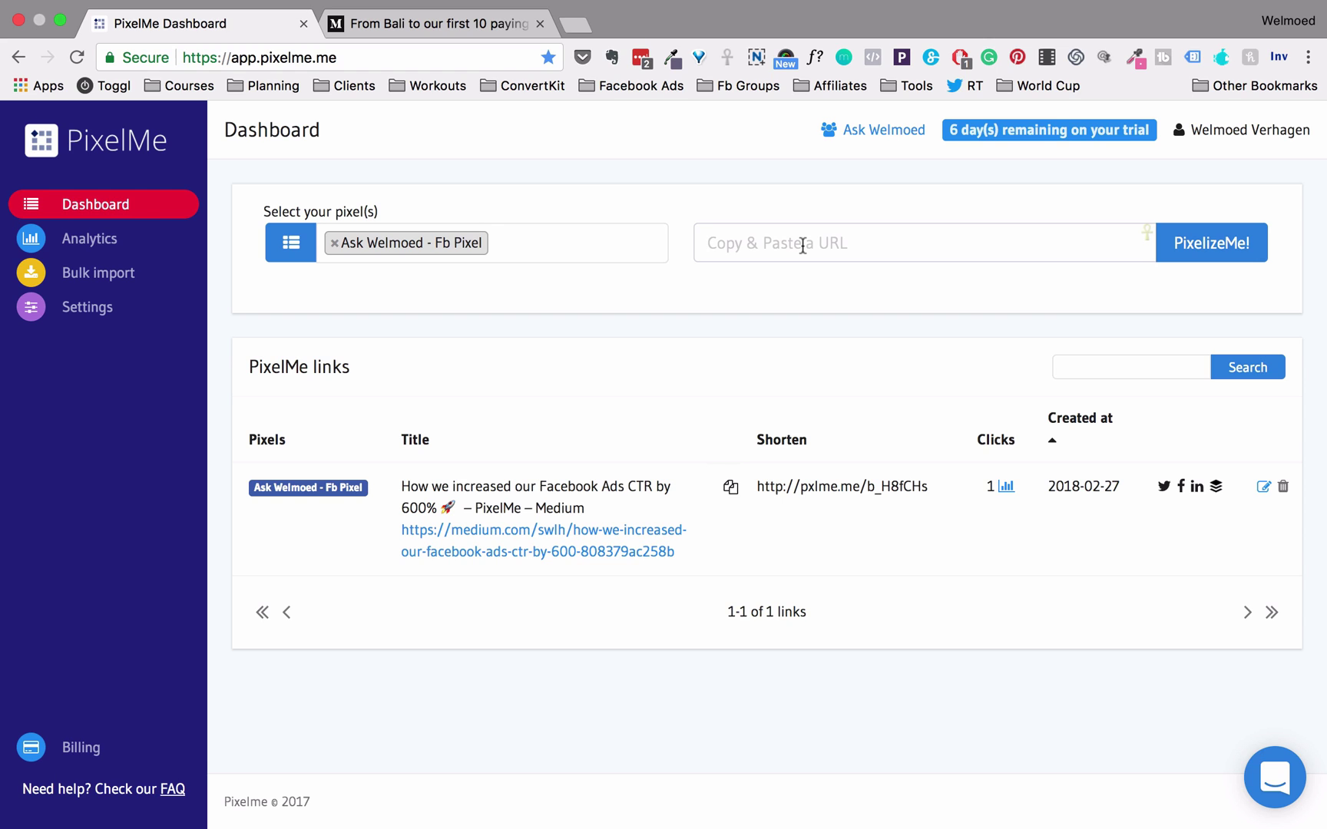
key("super+v")
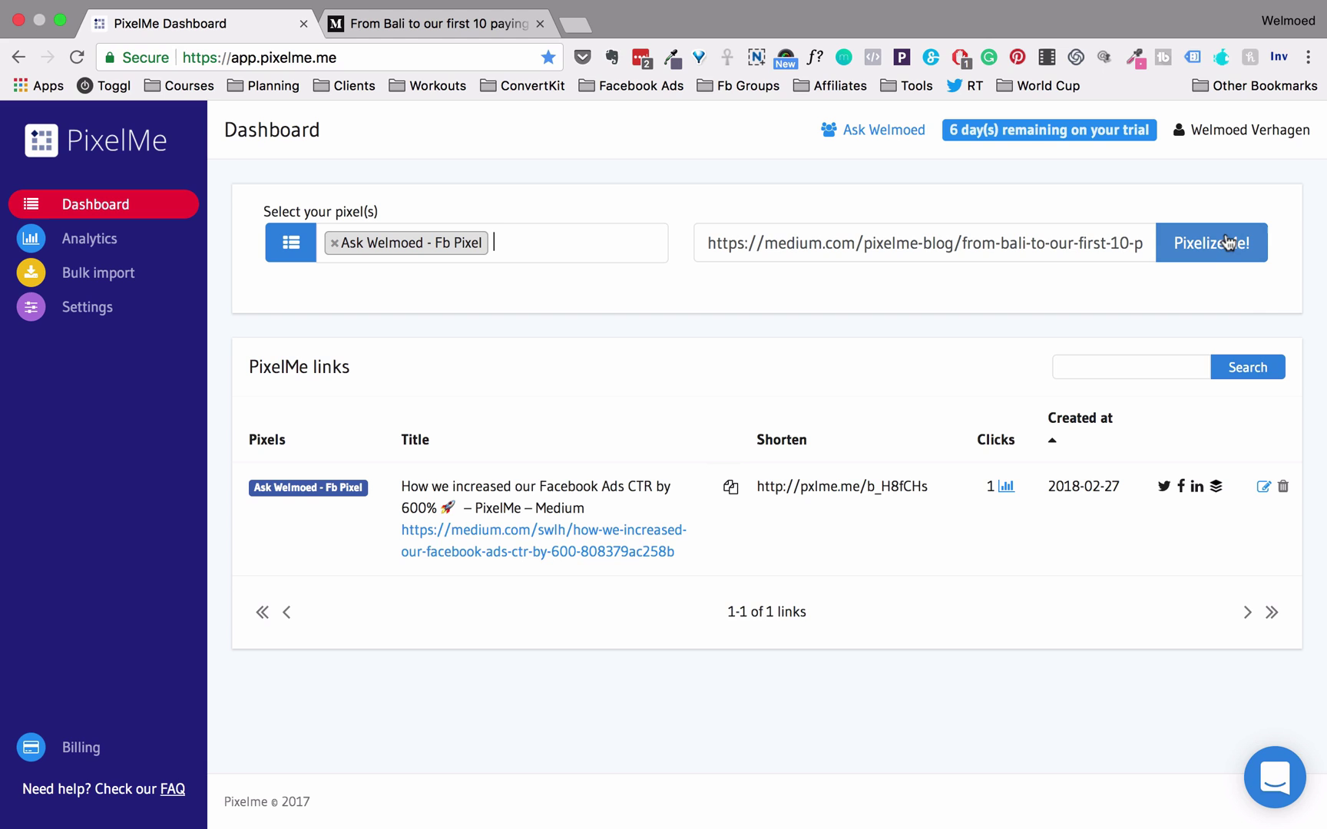
left_click(1229, 242)
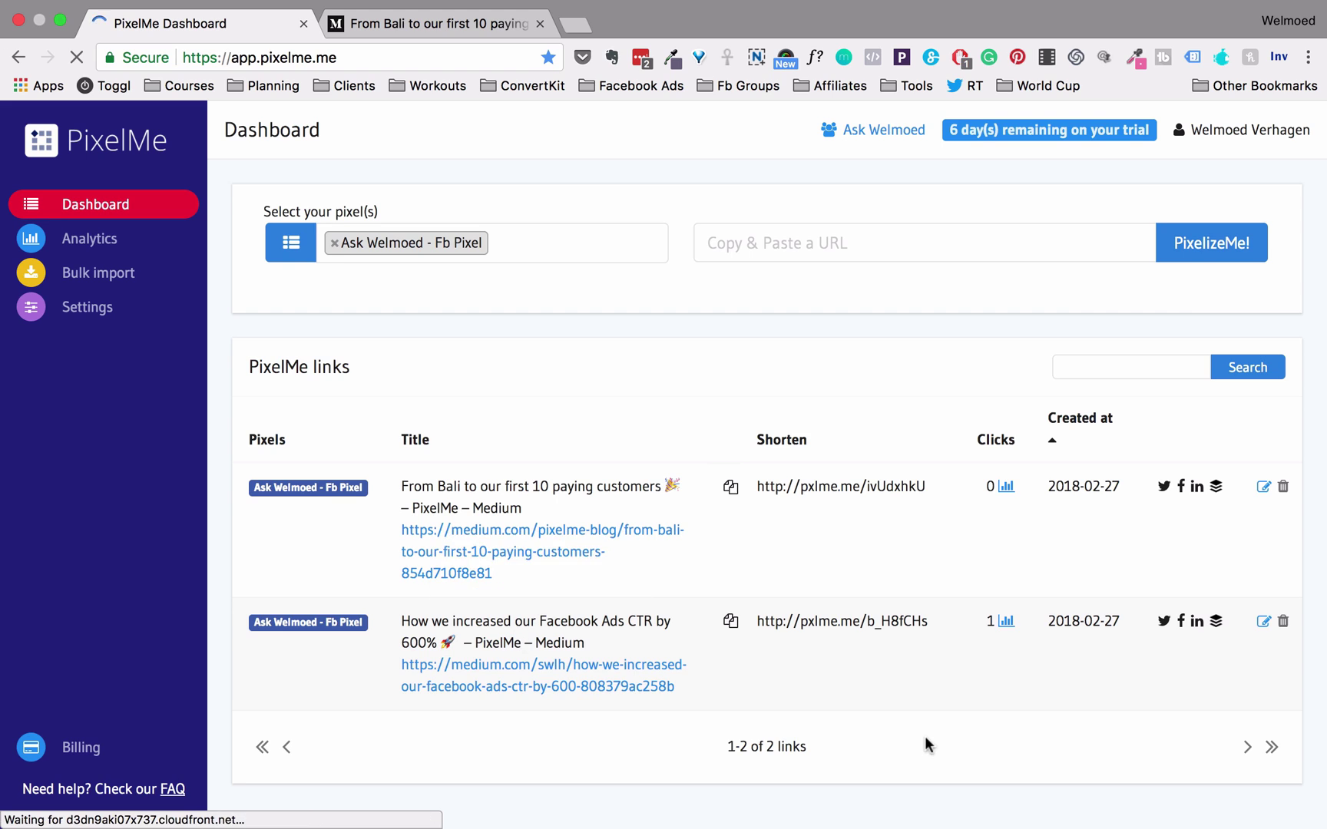
scroll(925, 738, "down", 1)
left_click_drag(347, 311, 244, 311)
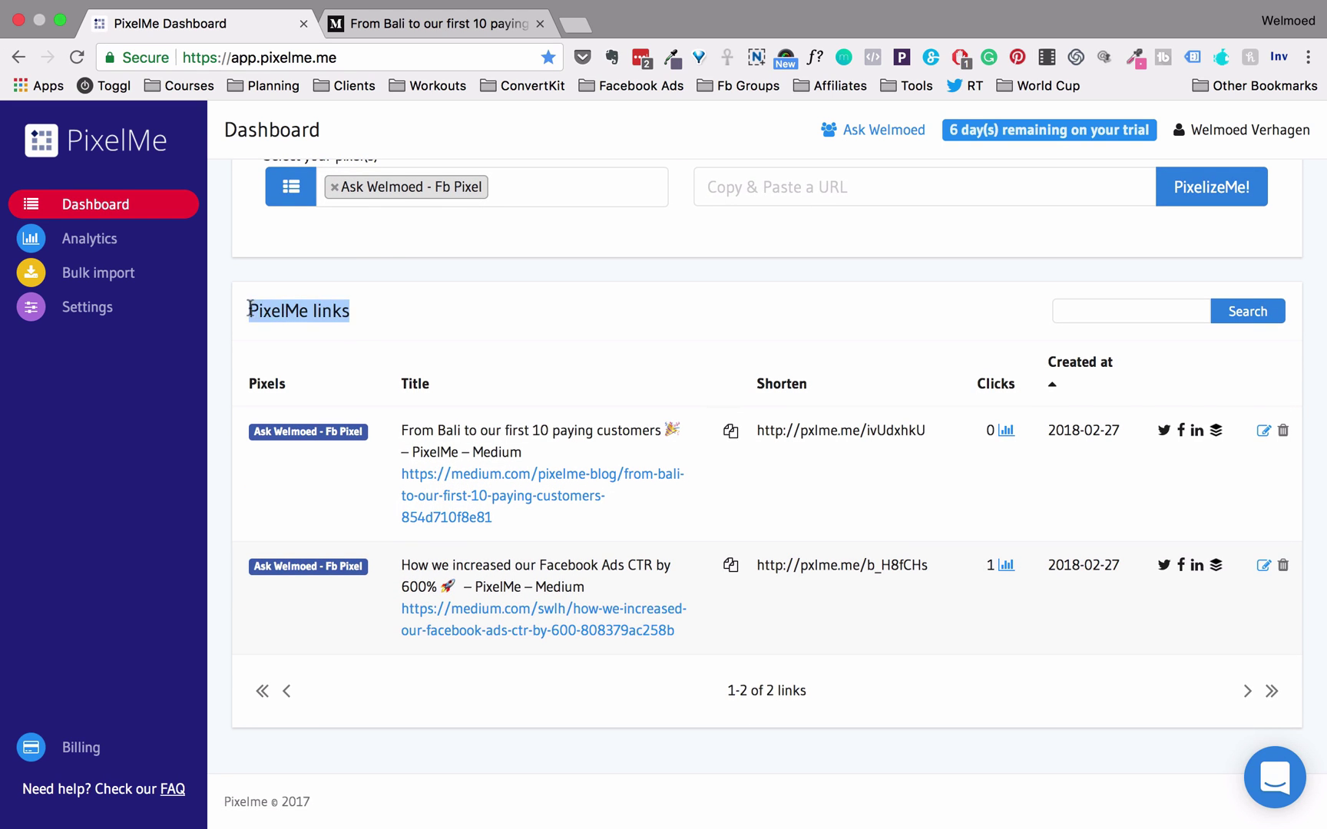
left_click(242, 311)
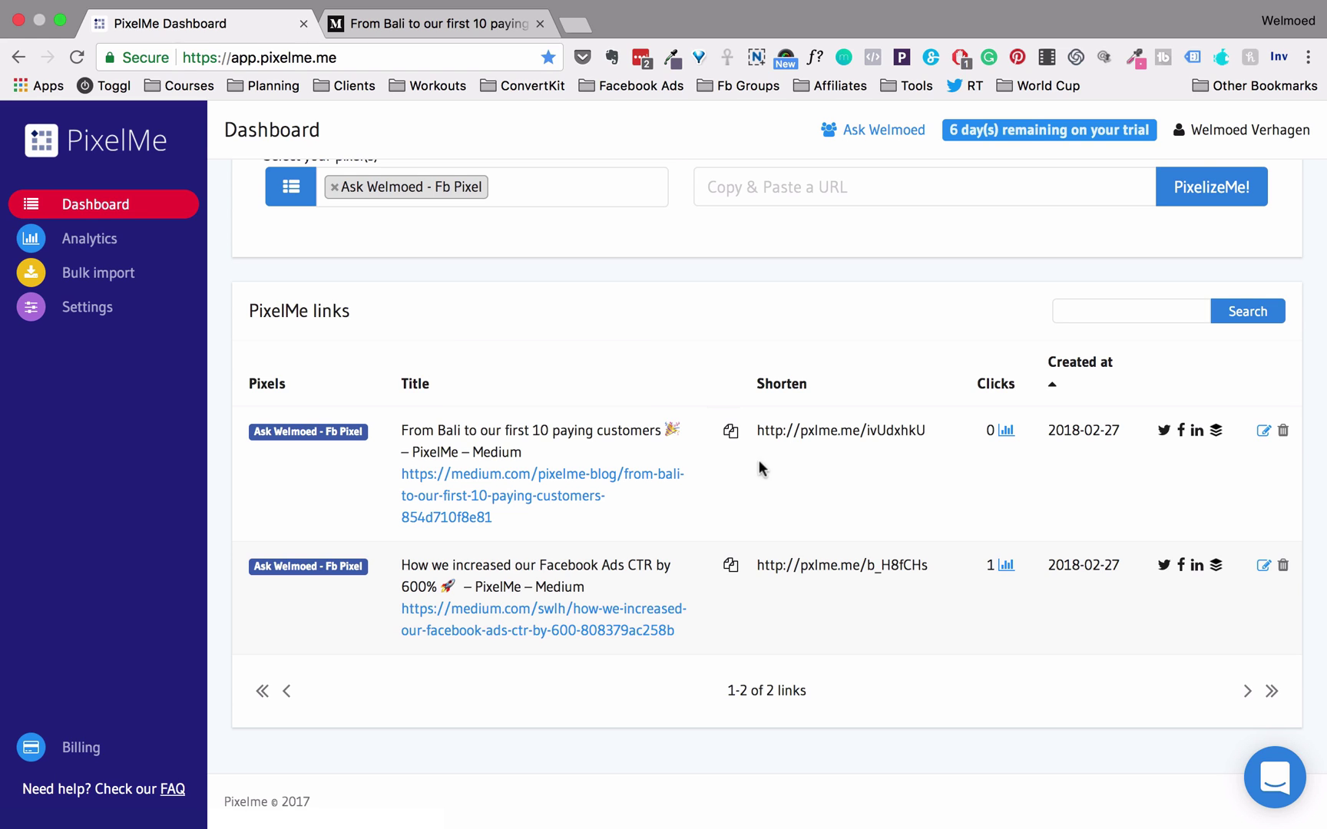
left_click_drag(757, 432, 929, 435)
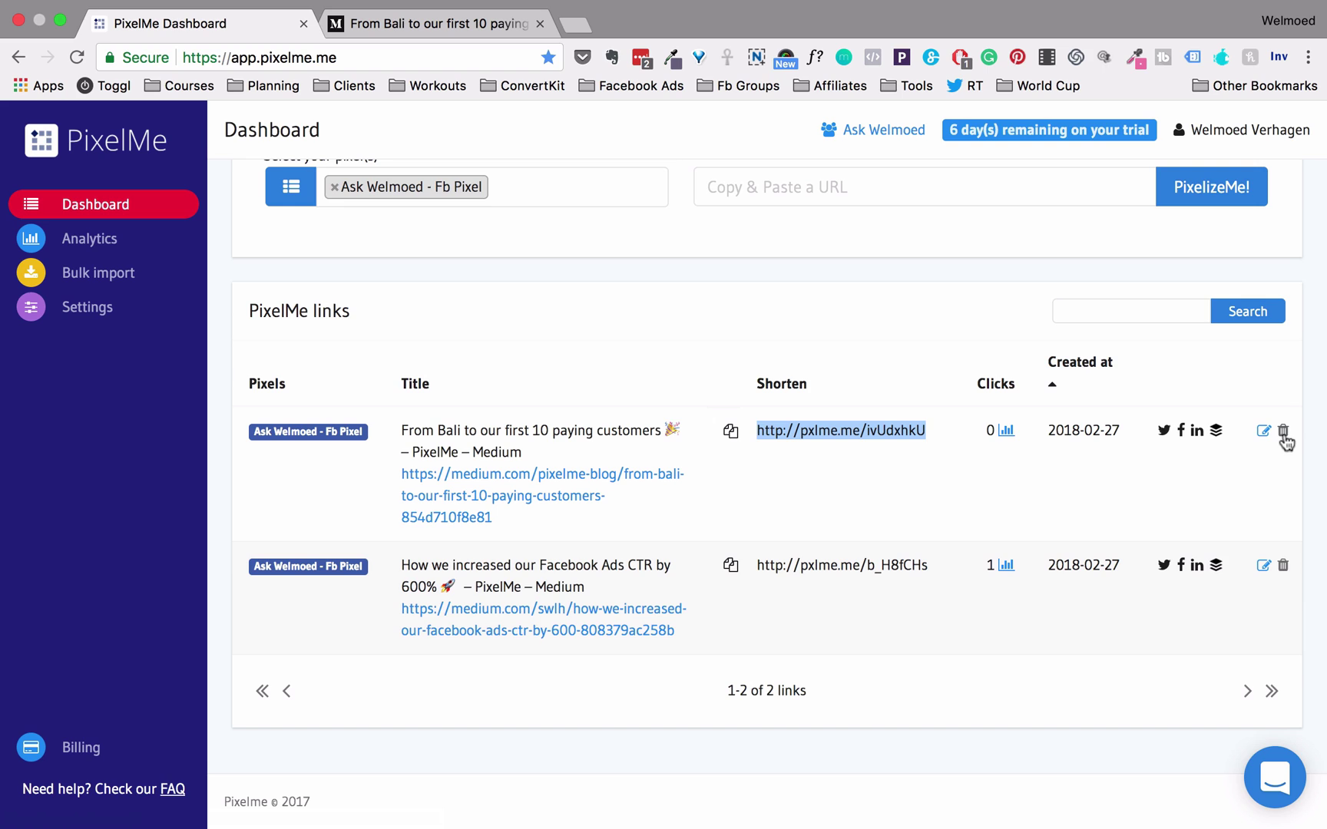
left_click_drag(759, 430, 929, 421)
left_click(1248, 461)
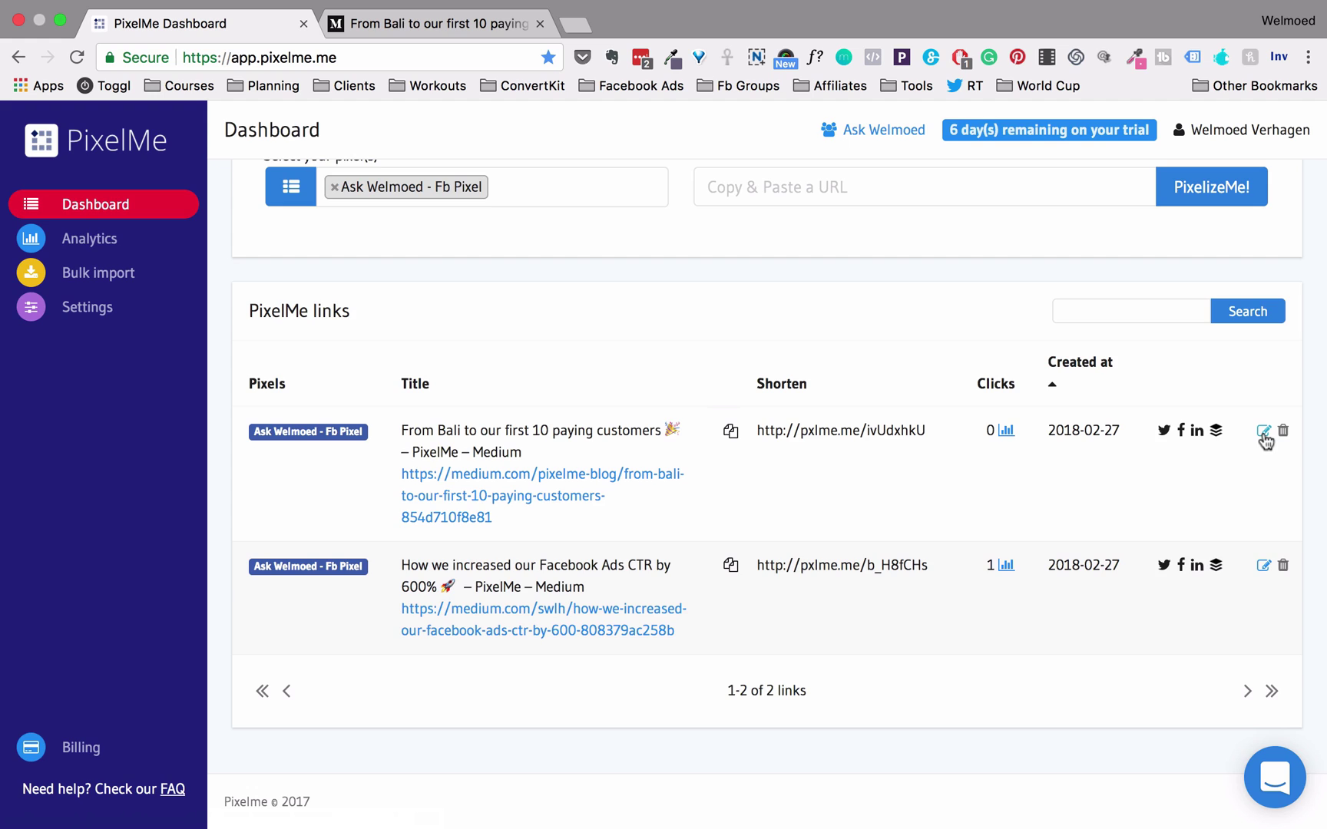
left_click(1263, 432)
triple_click(501, 224)
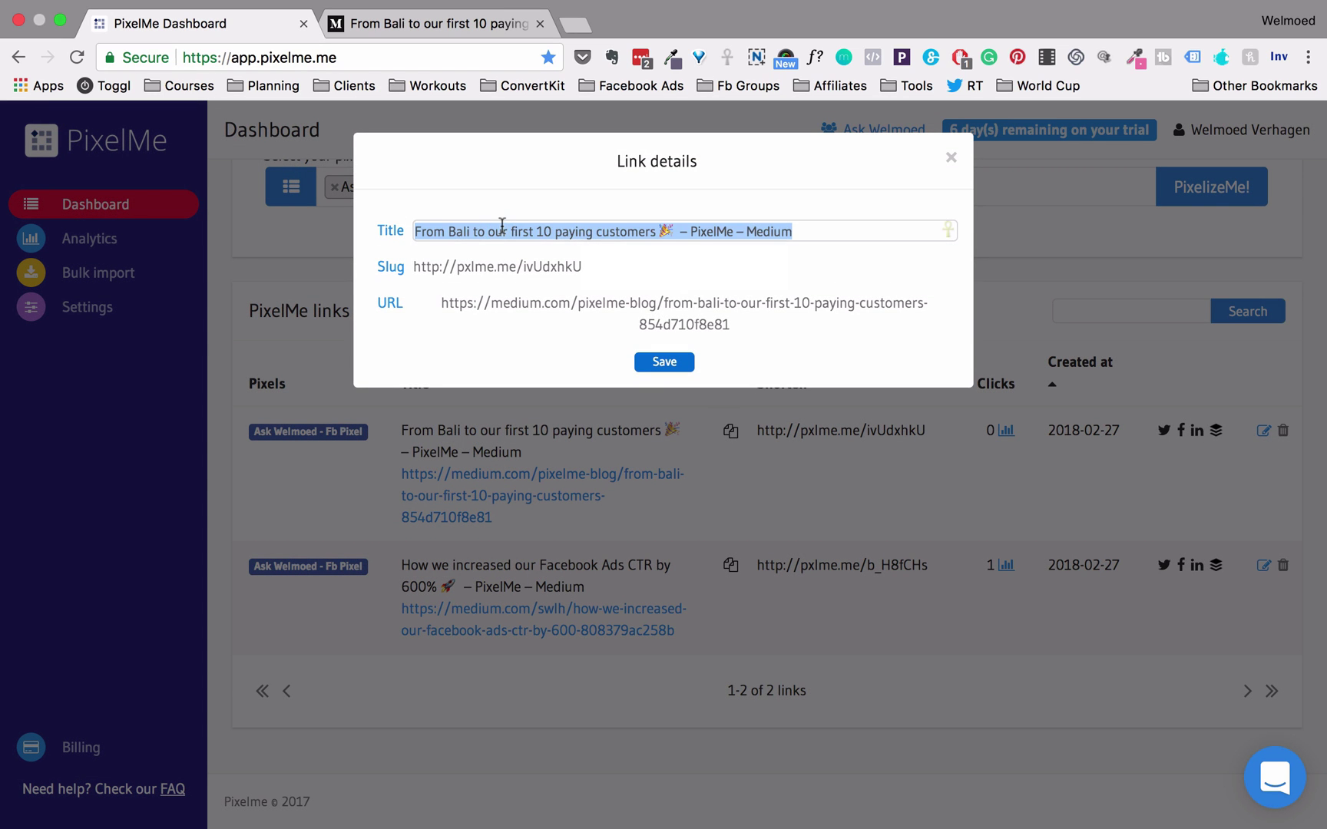
left_click(792, 231)
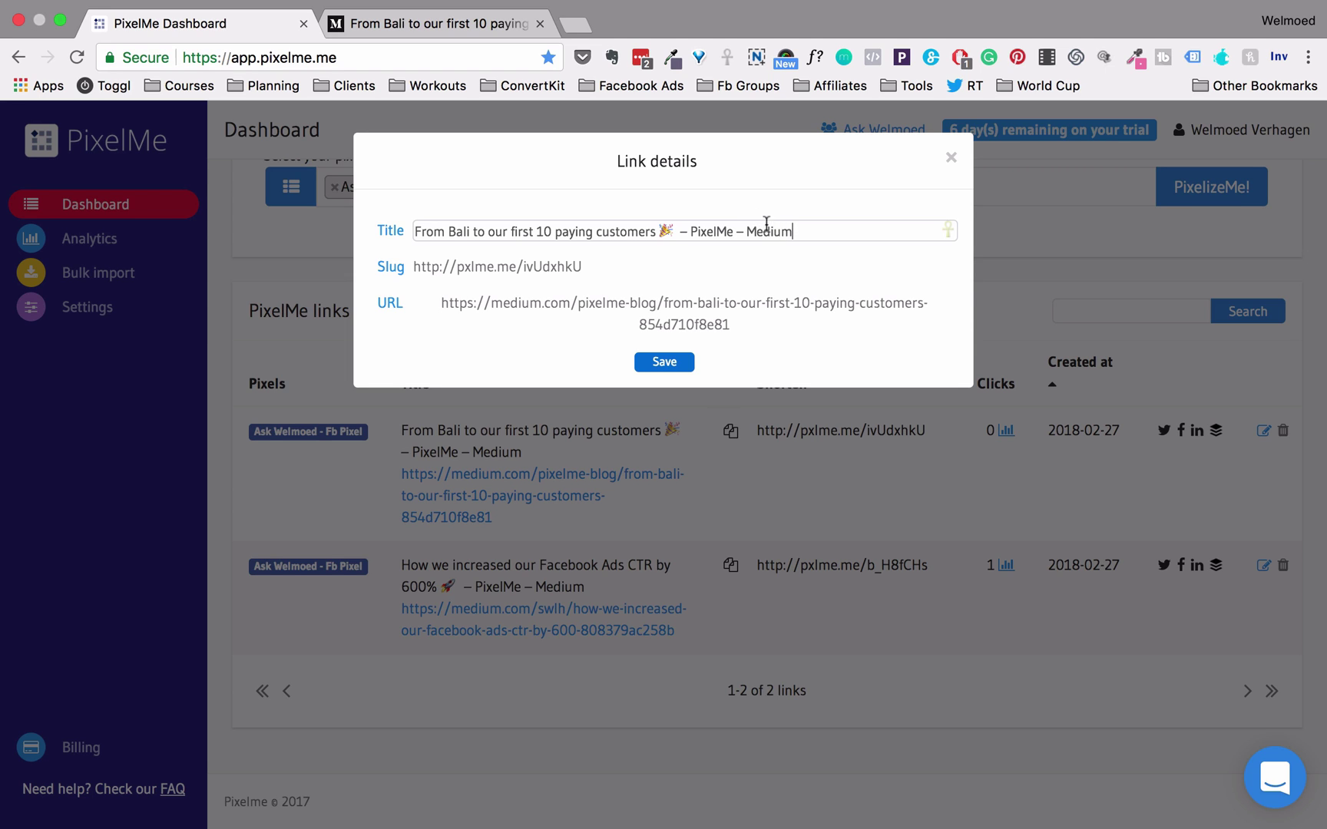
mouse_move(537, 274)
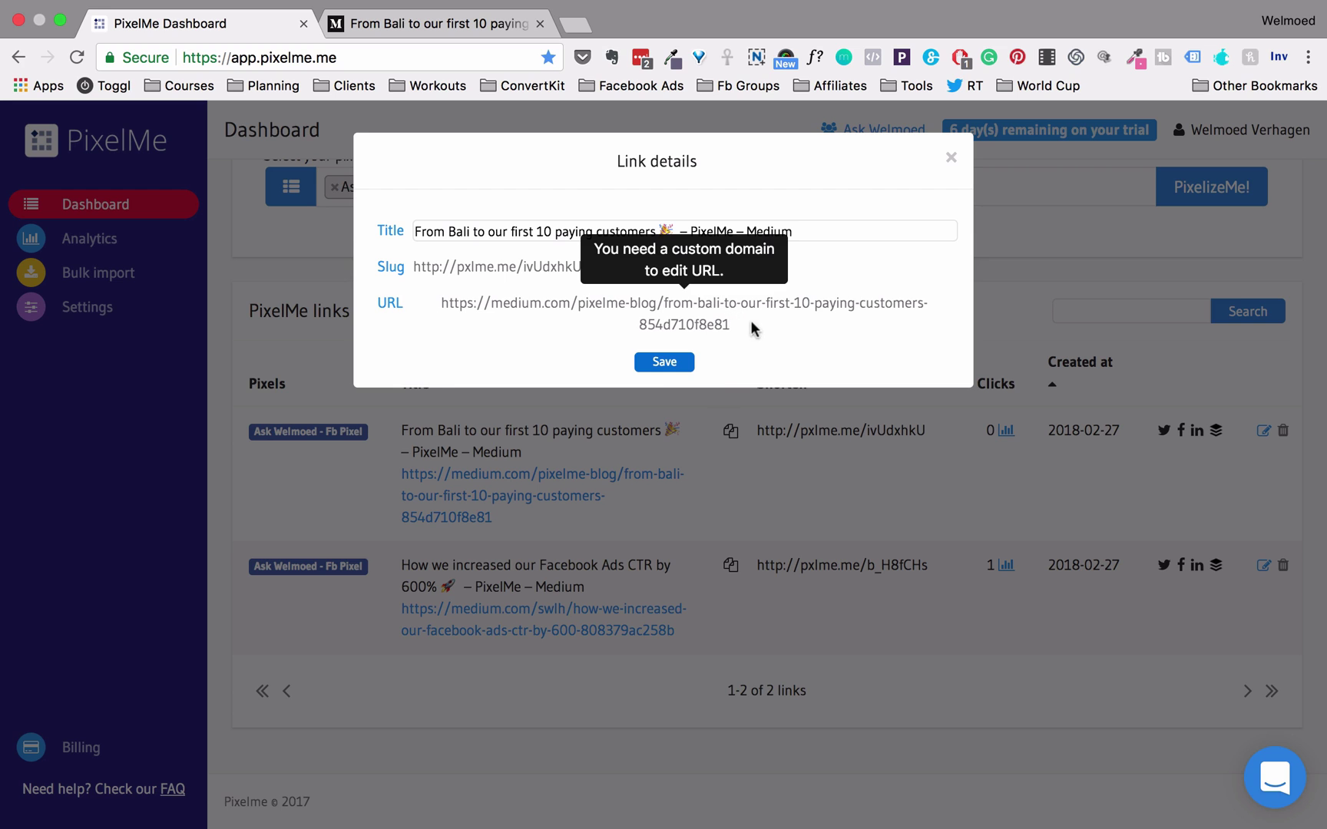
left_click(951, 159)
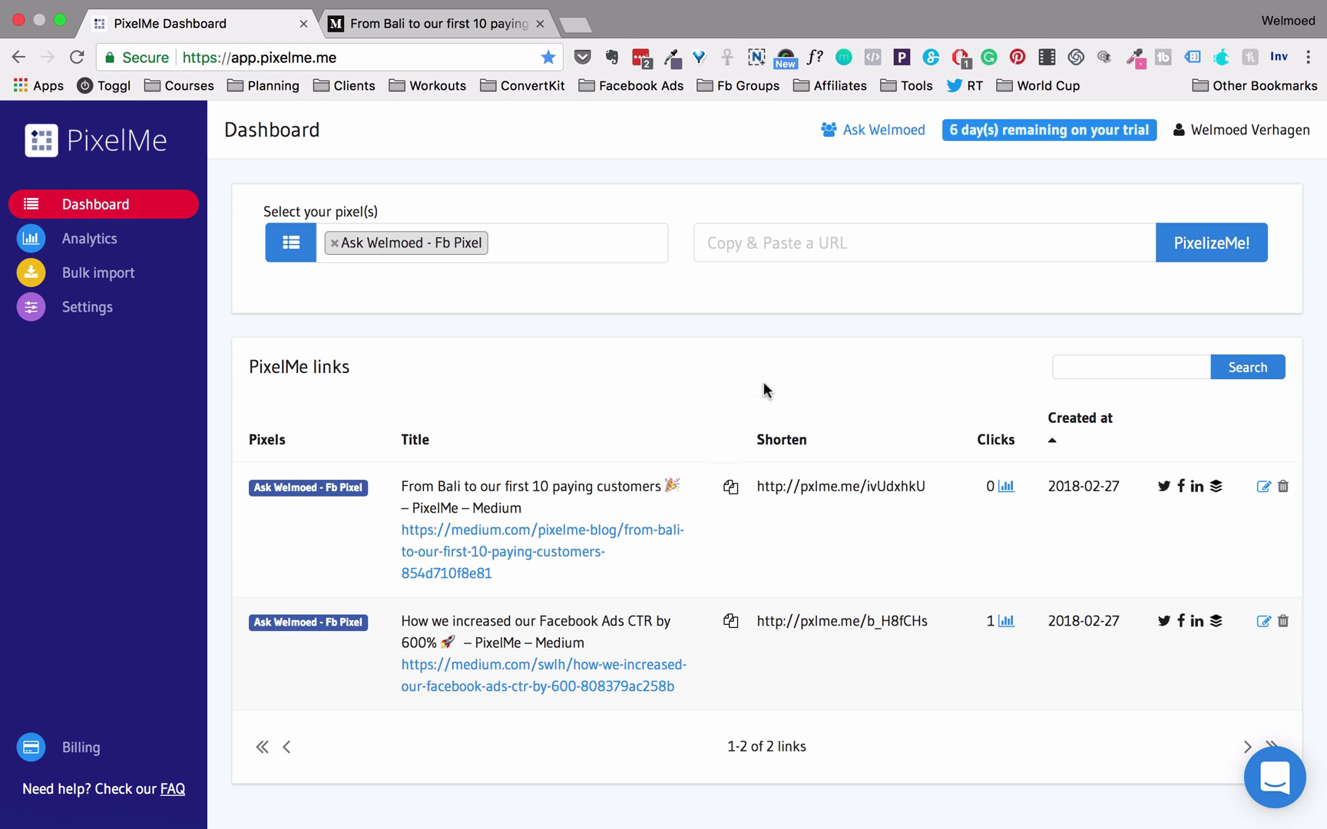
left_click(1083, 360)
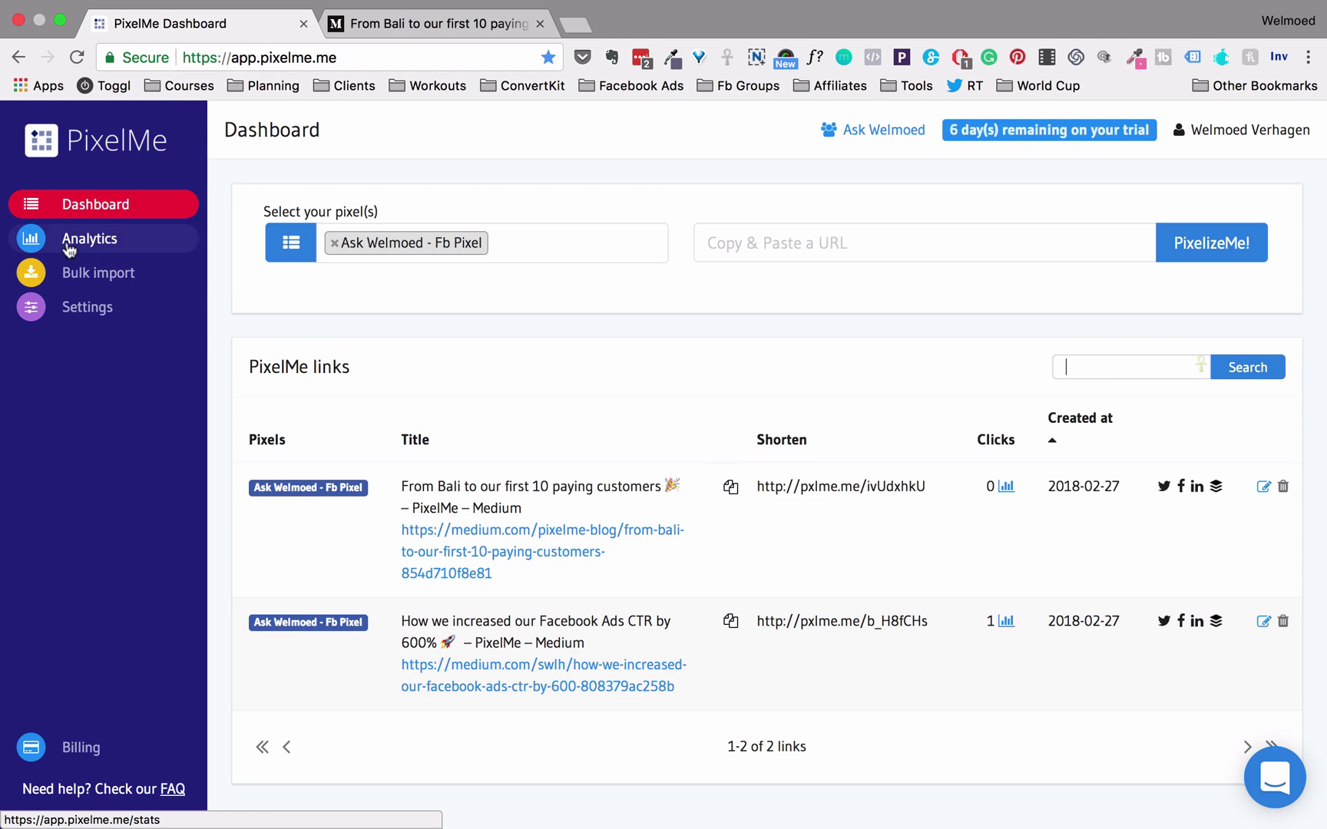
View Analytics for the last 7 days: one click from Netherlands, via Chrome on Mac OS X
left_click(163, 244)
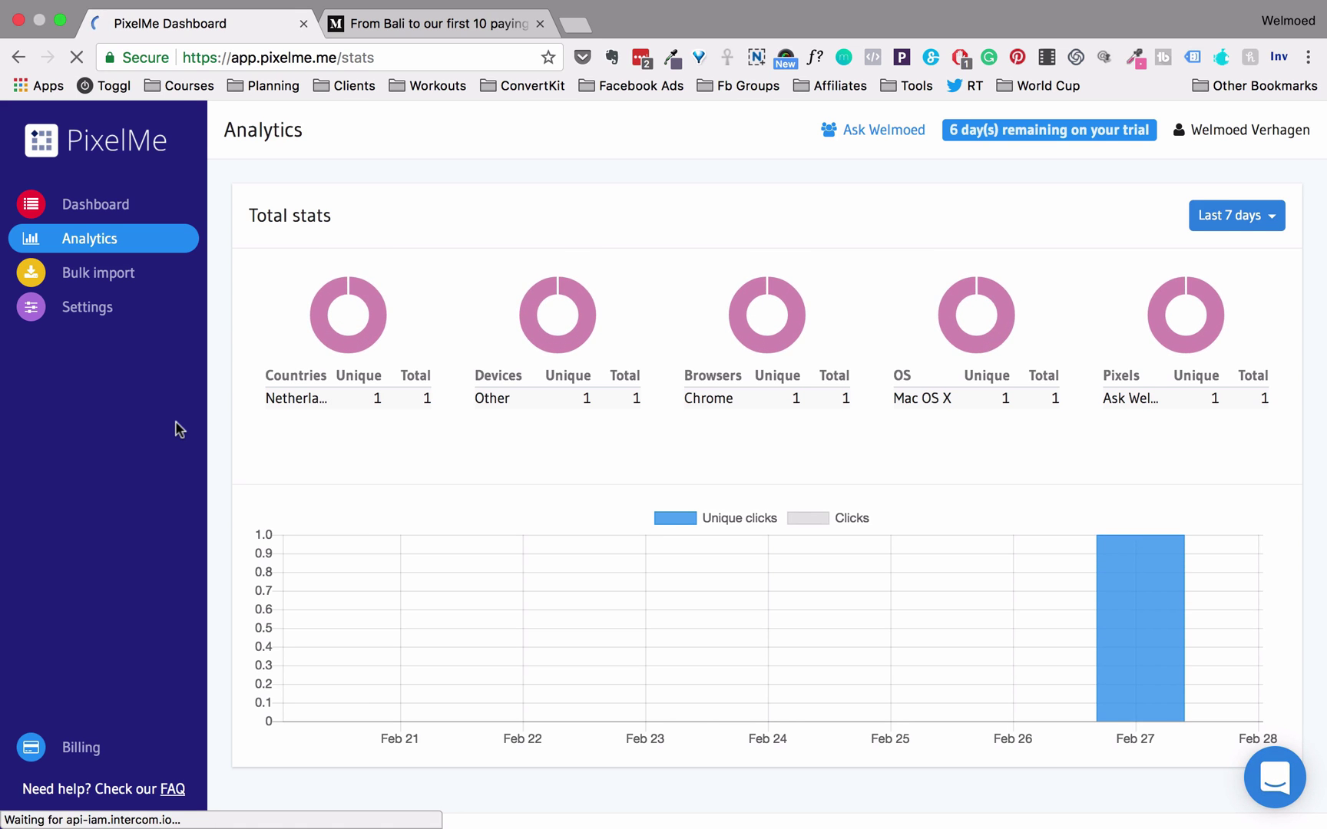
scroll(179, 433, "down", 2)
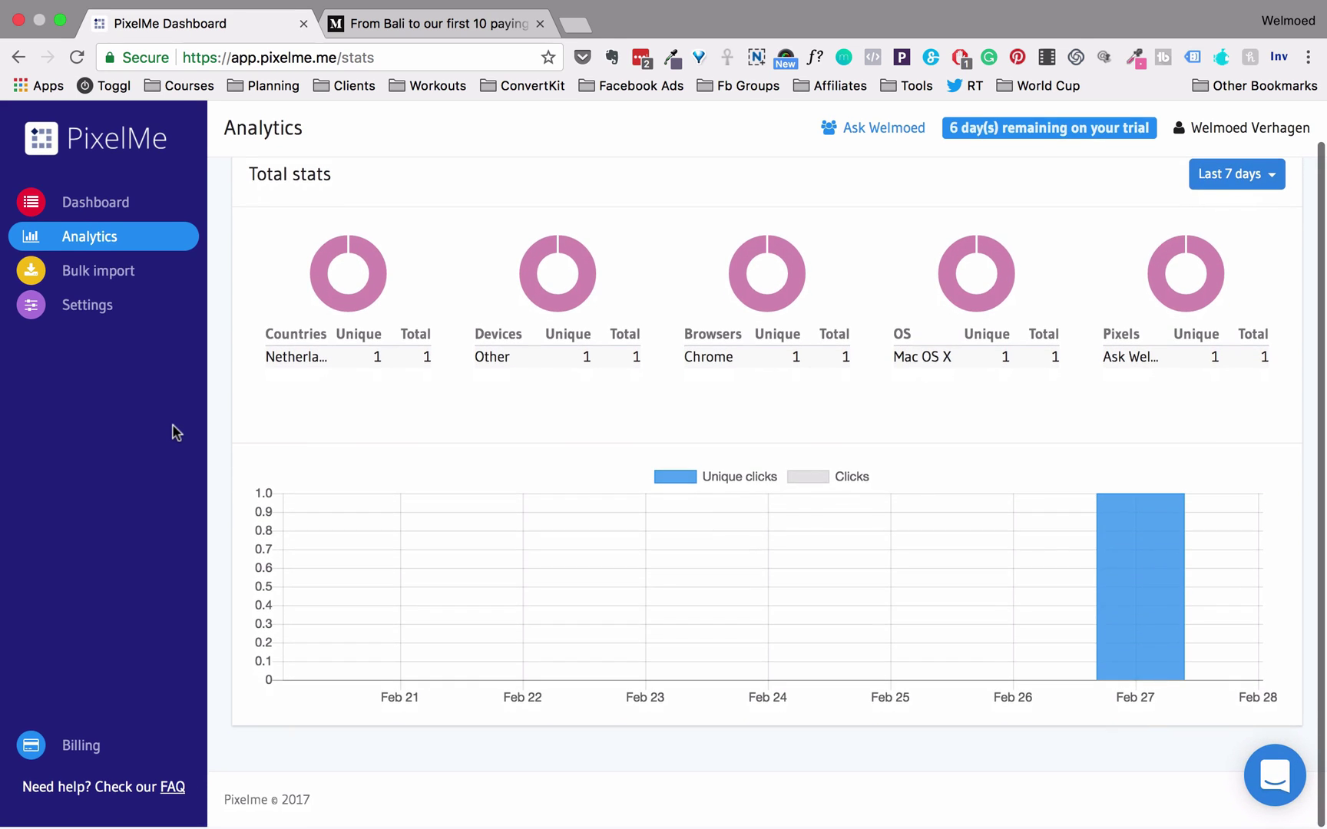
scroll(175, 432, "up", 2)
scroll(176, 432, "down", 2)
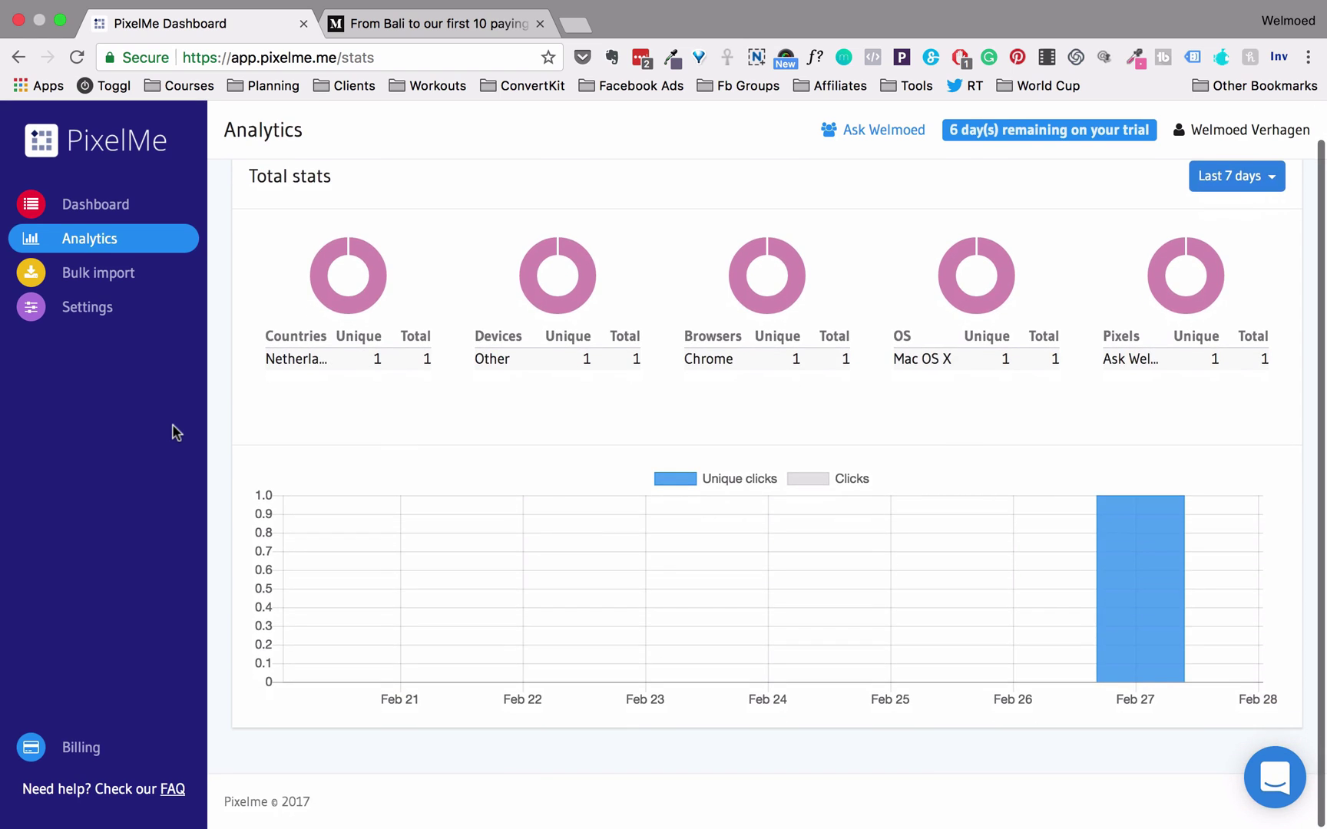
scroll(176, 432, "up", 1)
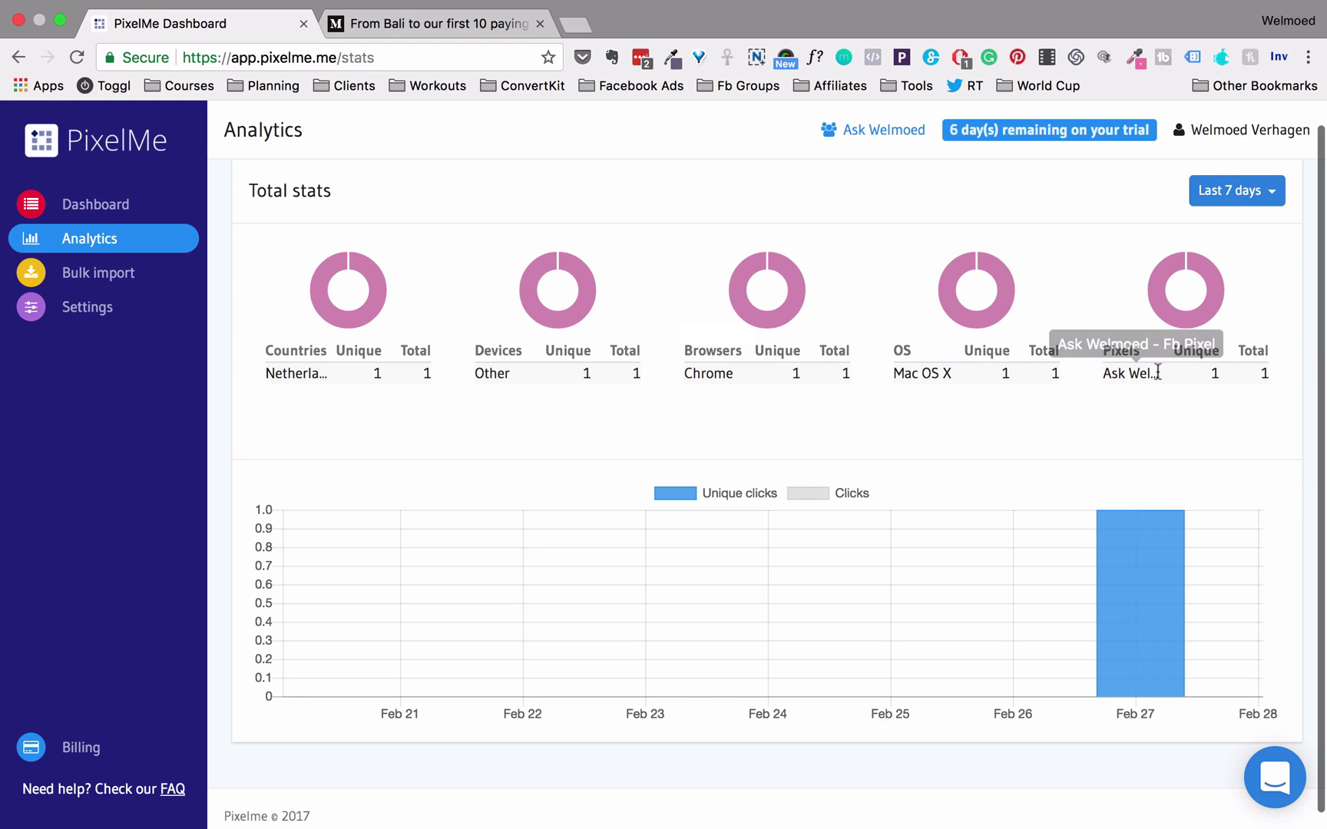
left_click(1277, 198)
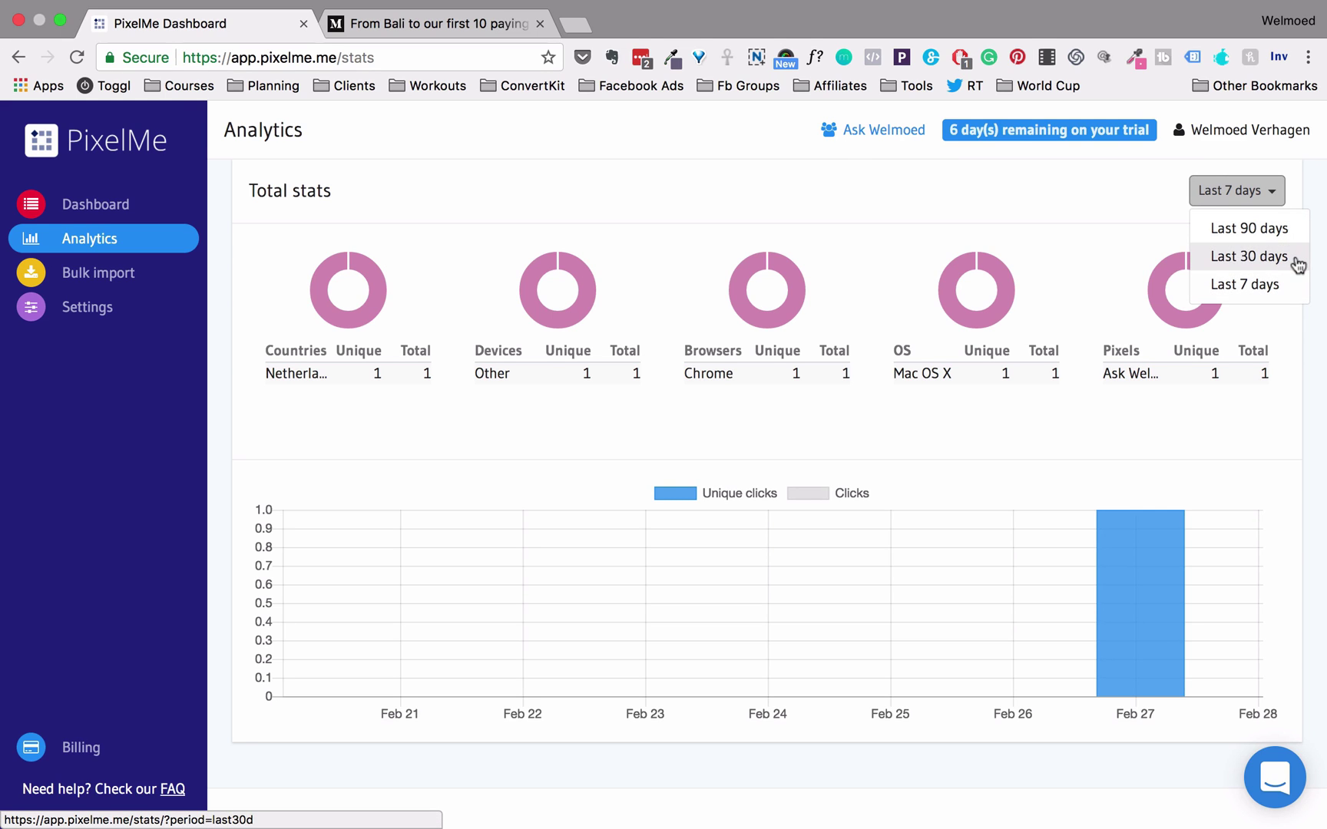
left_click(823, 206)
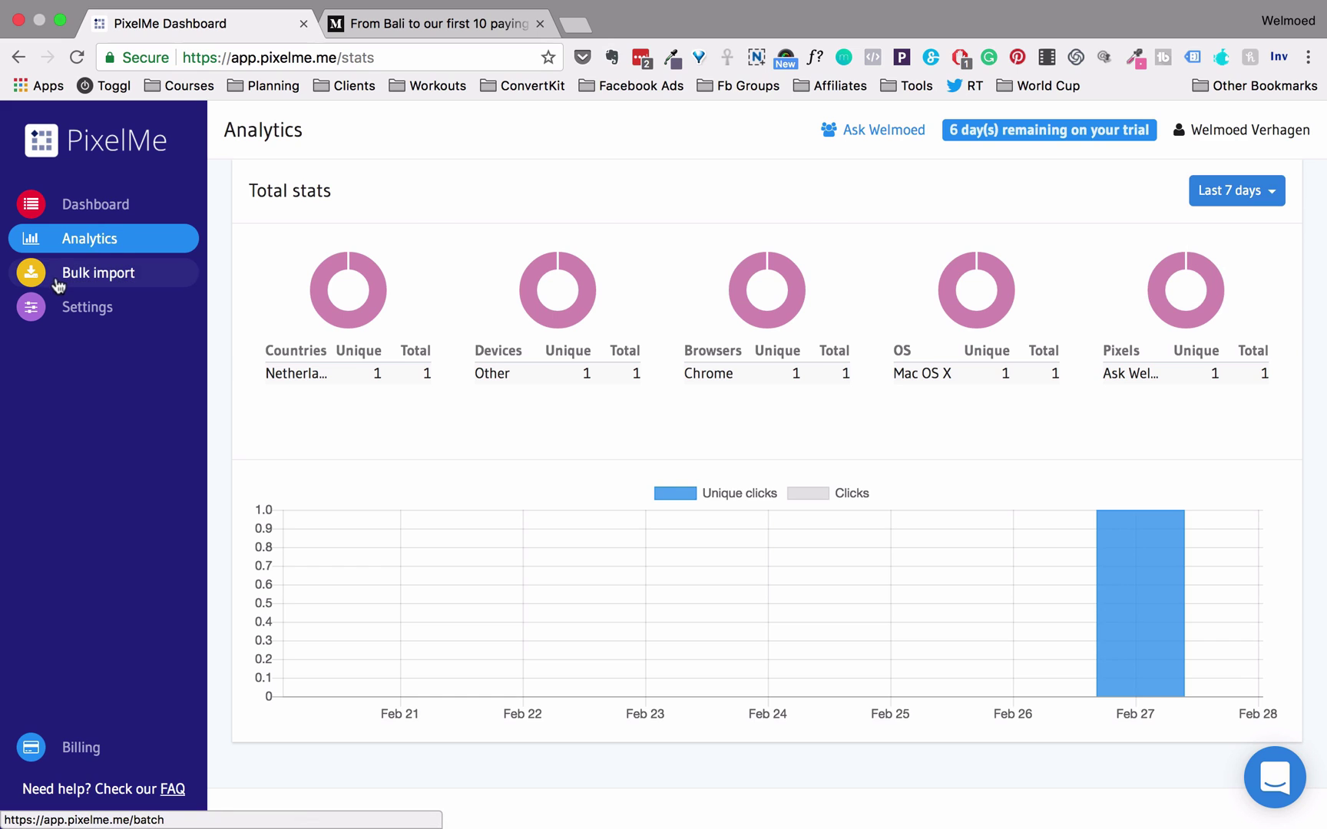
Go to the Bulk import page
left_click(170, 282)
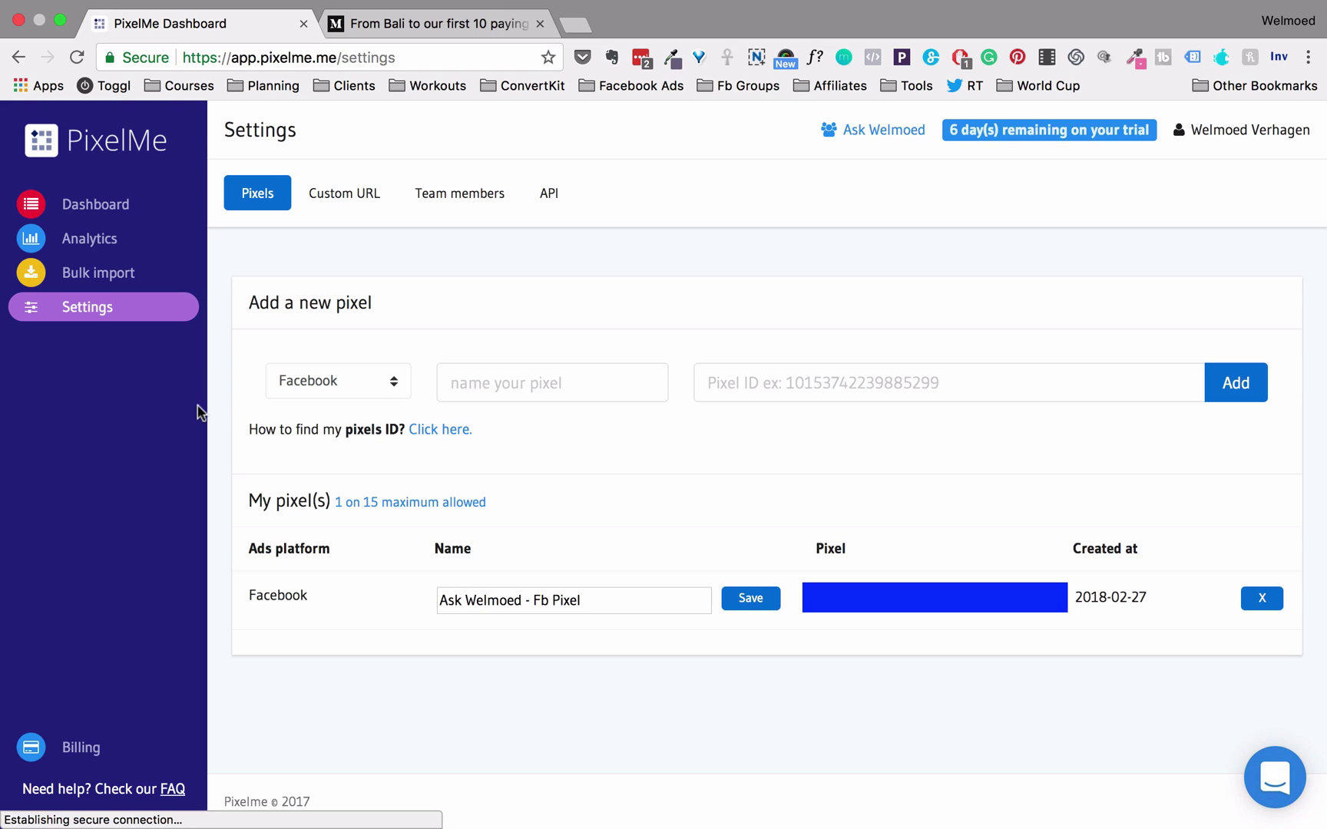
Check the pixel platform list, then view the Custom URL, Team members and API token settings
left_click(389, 381)
left_click(390, 381)
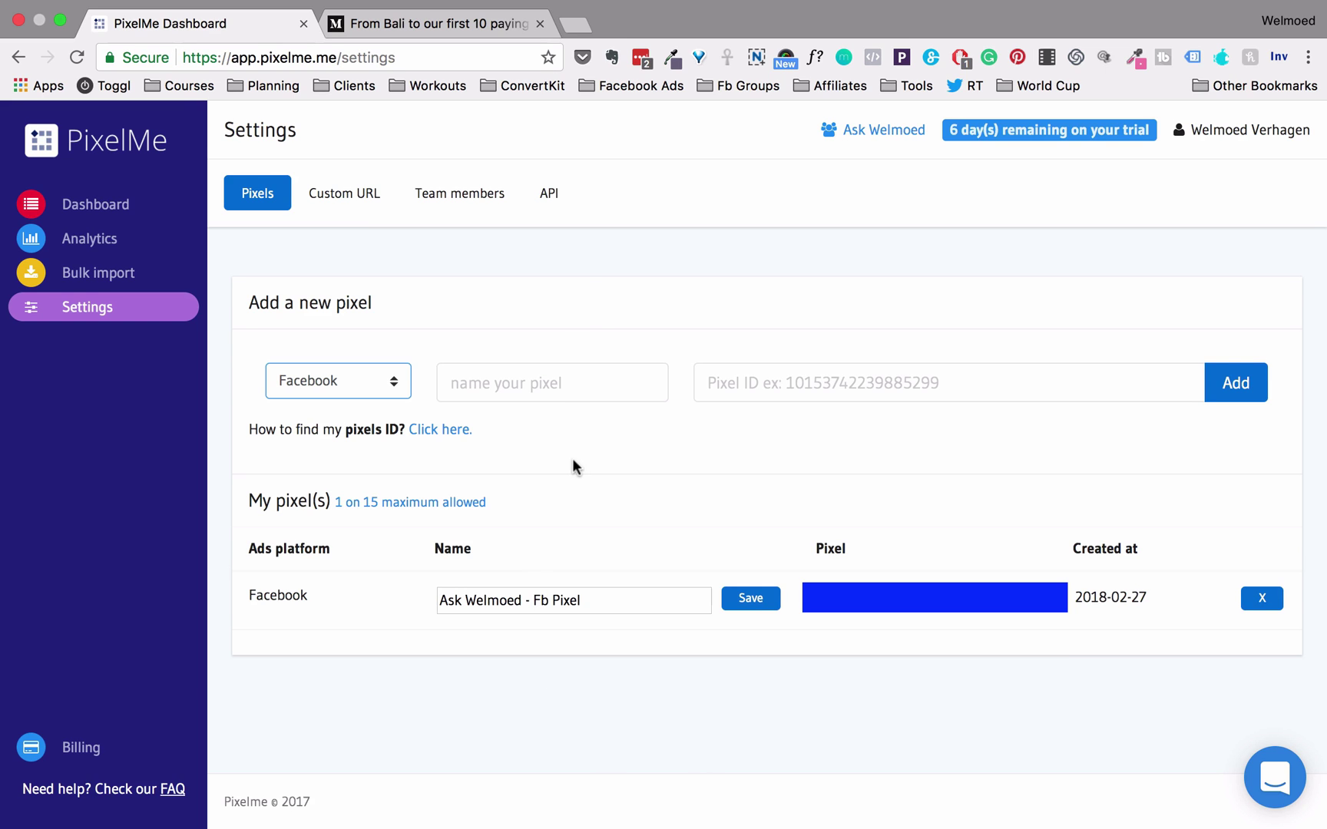
left_click(335, 197)
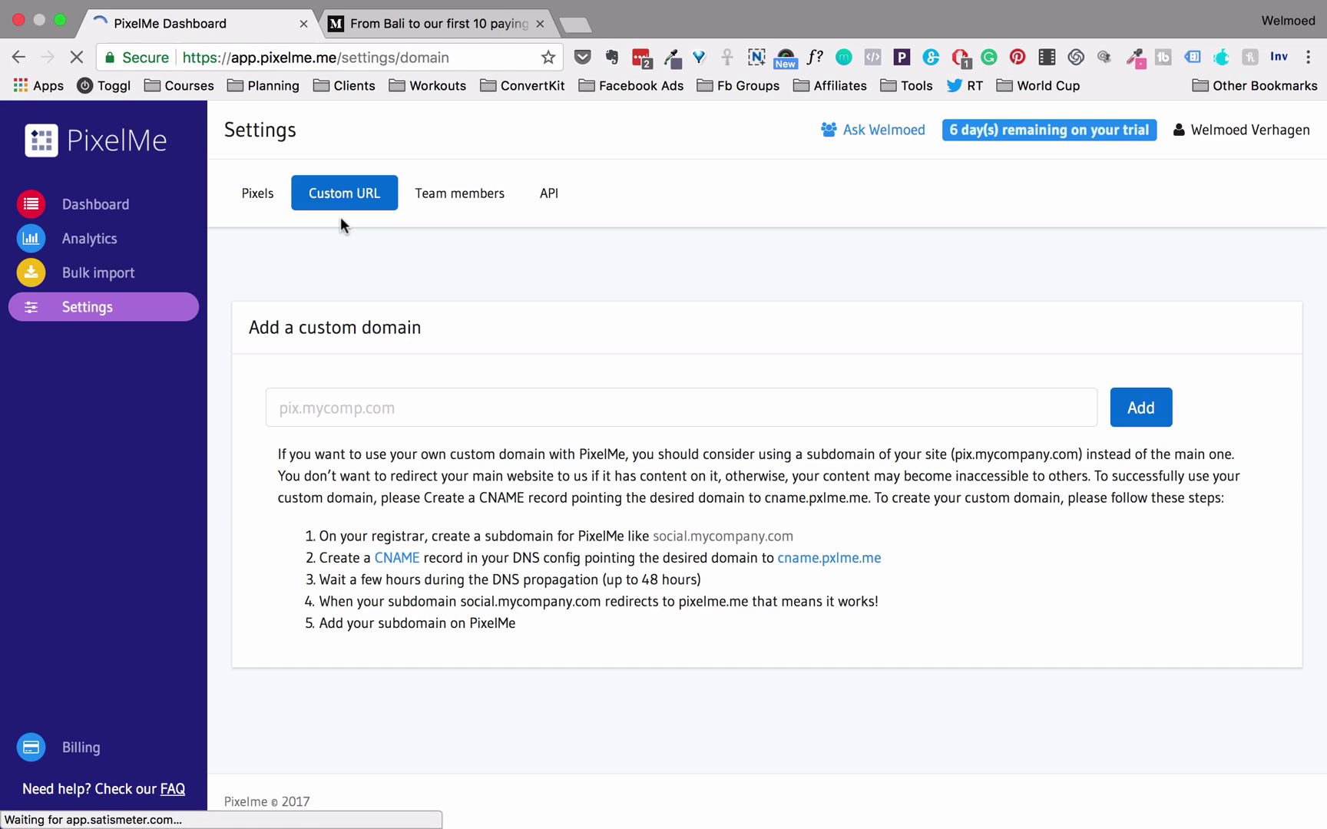
left_click(469, 201)
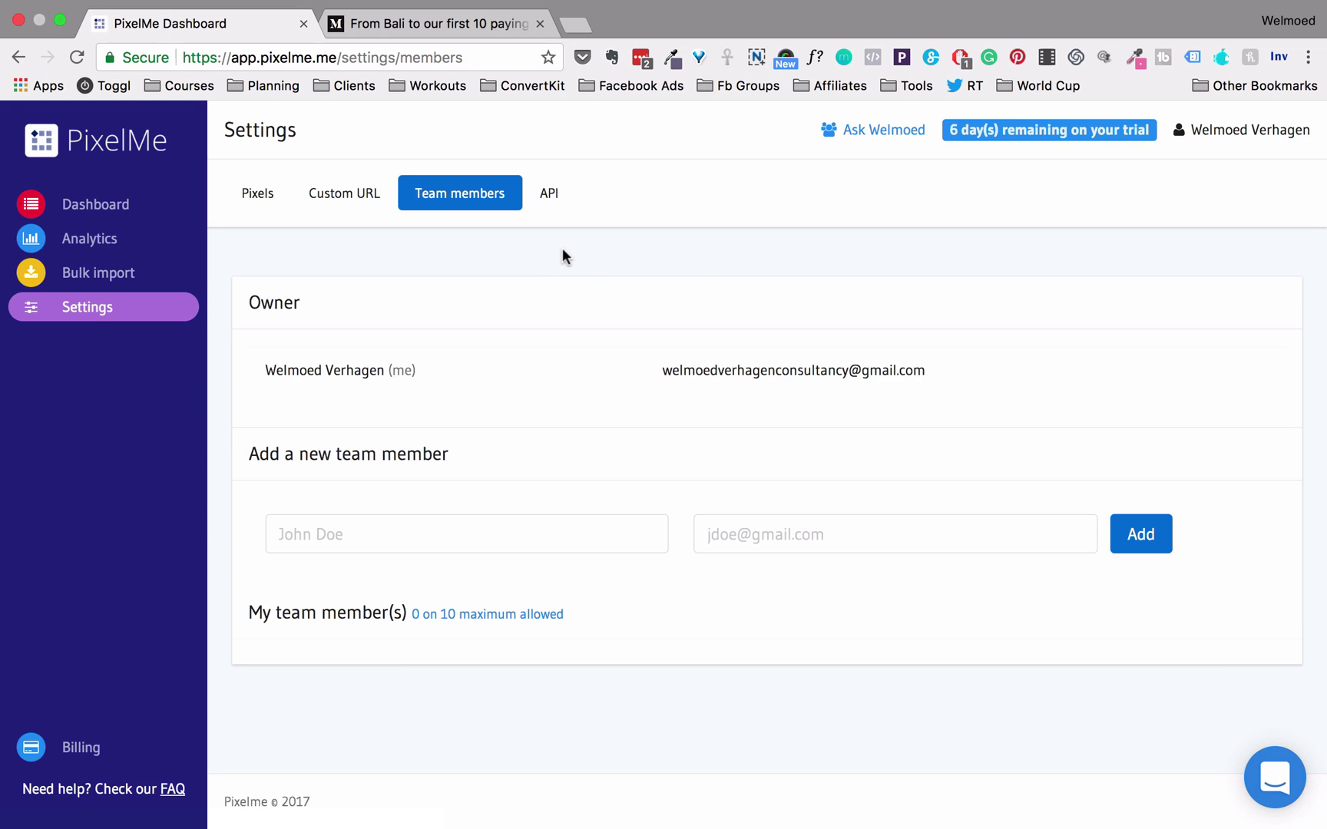
left_click(543, 198)
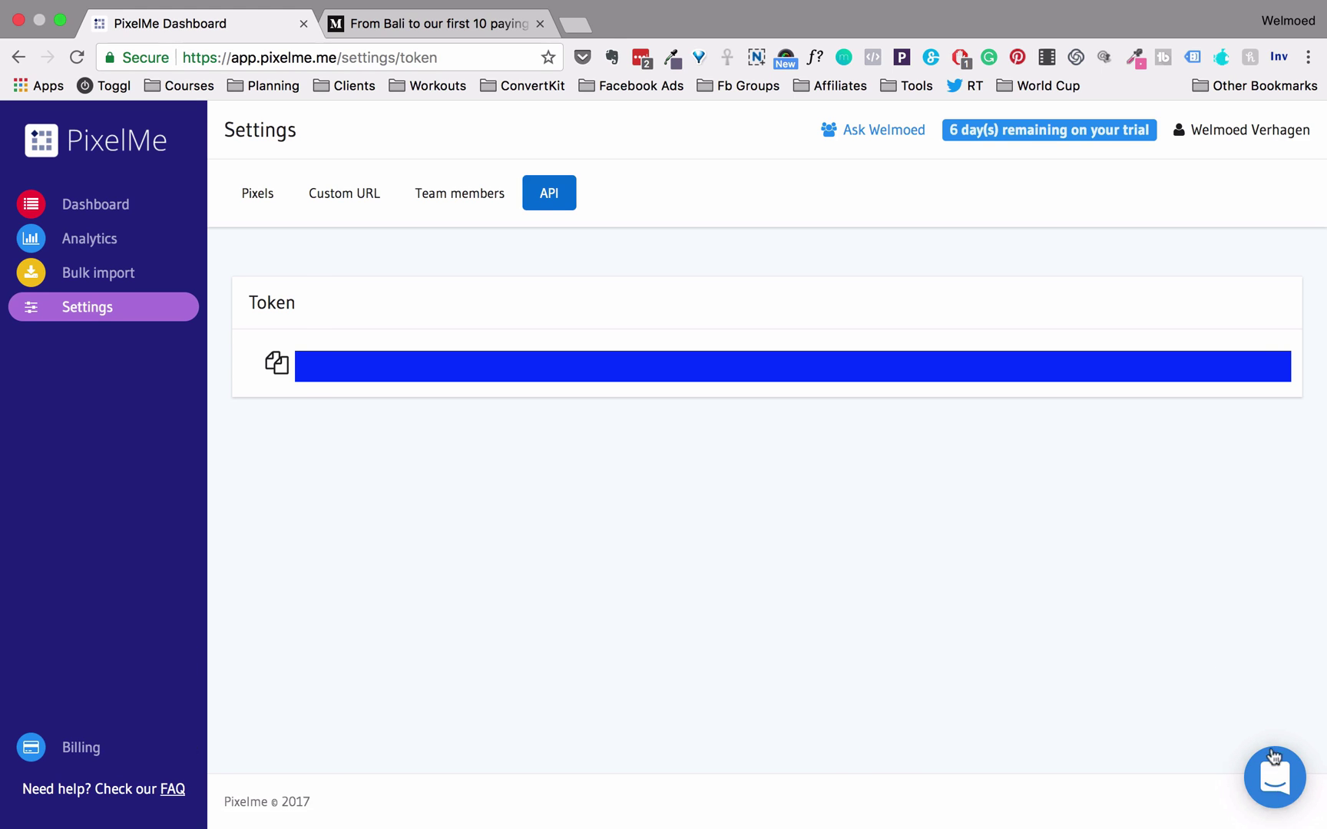
Open the support chat bubble and begin a new conversation with the PixelMe team
left_click(1290, 788)
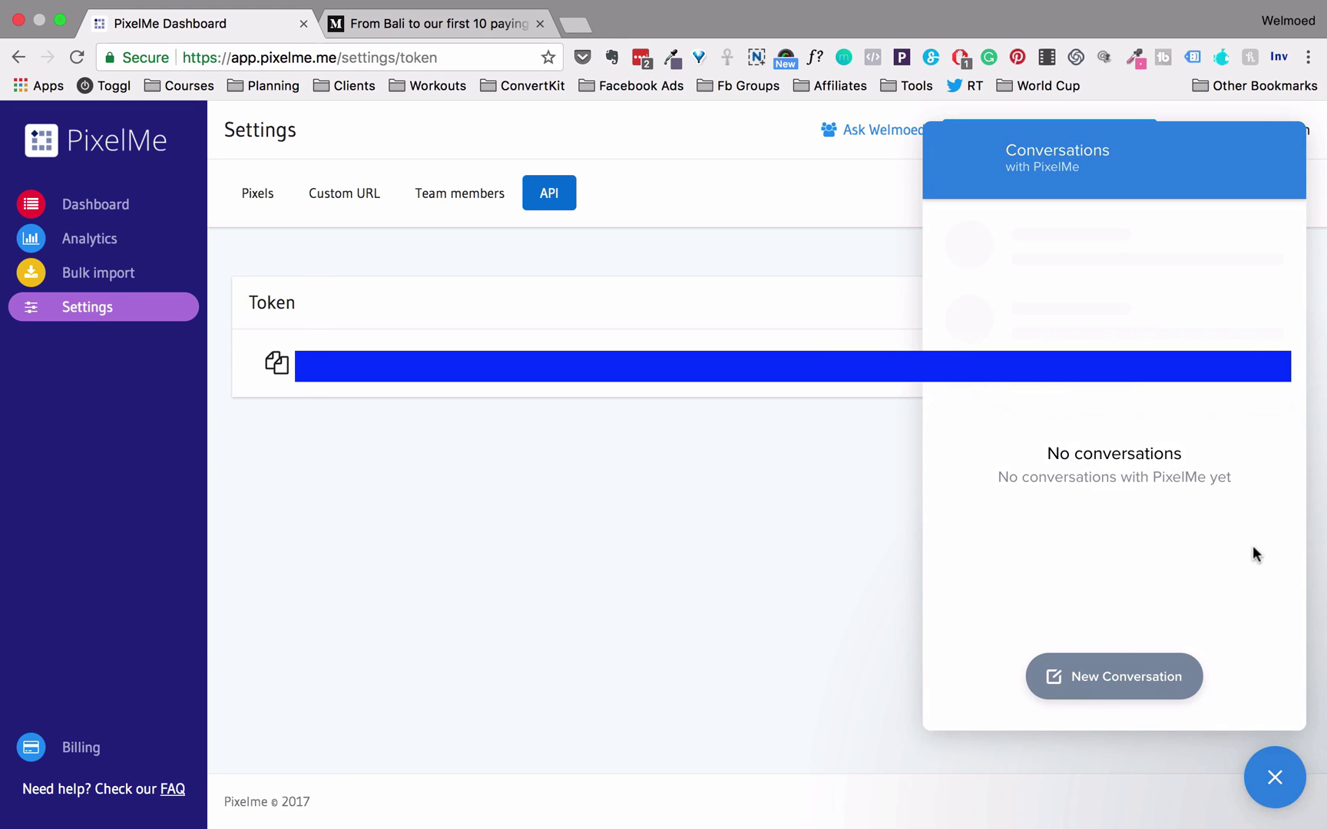
left_click(1121, 679)
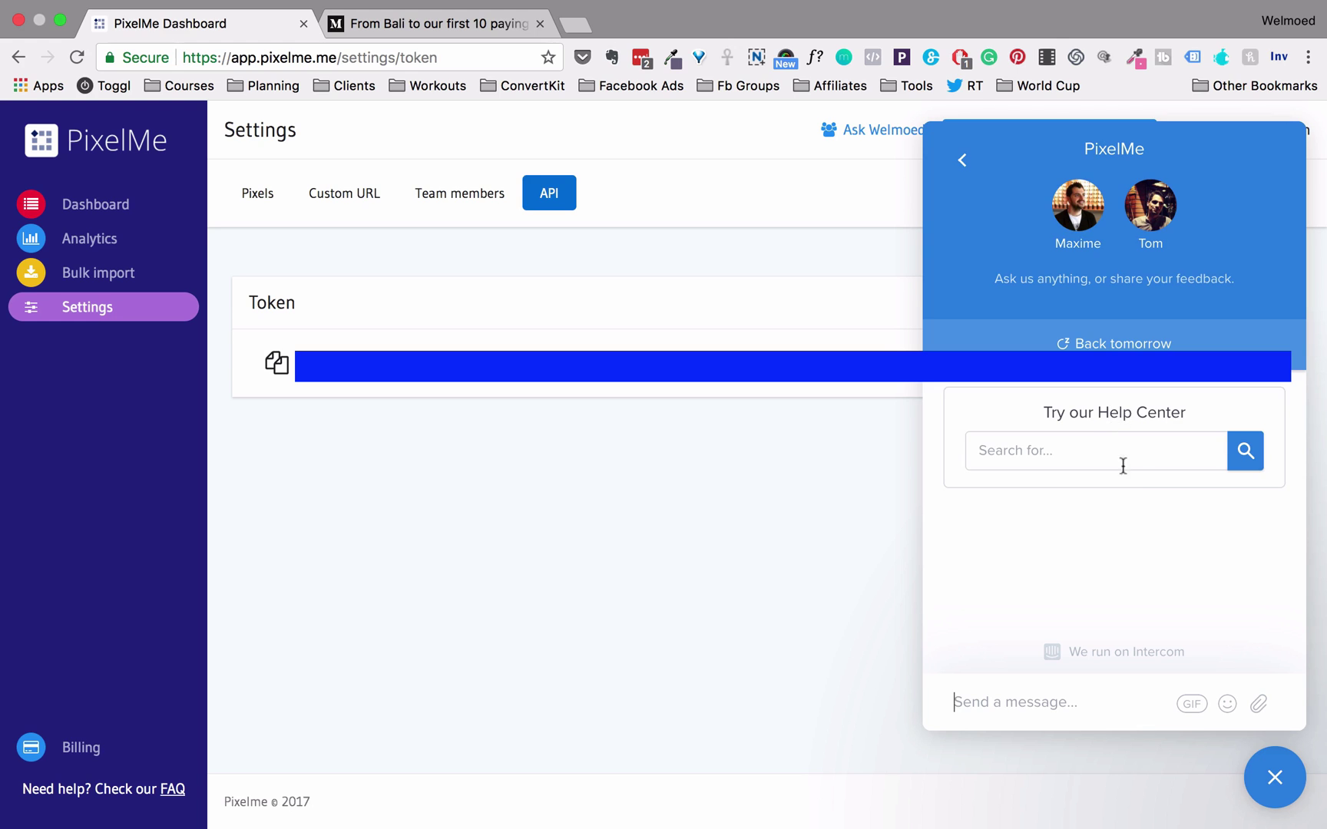
scroll(1137, 484, "down", 2)
scroll(1137, 485, "up", 2)
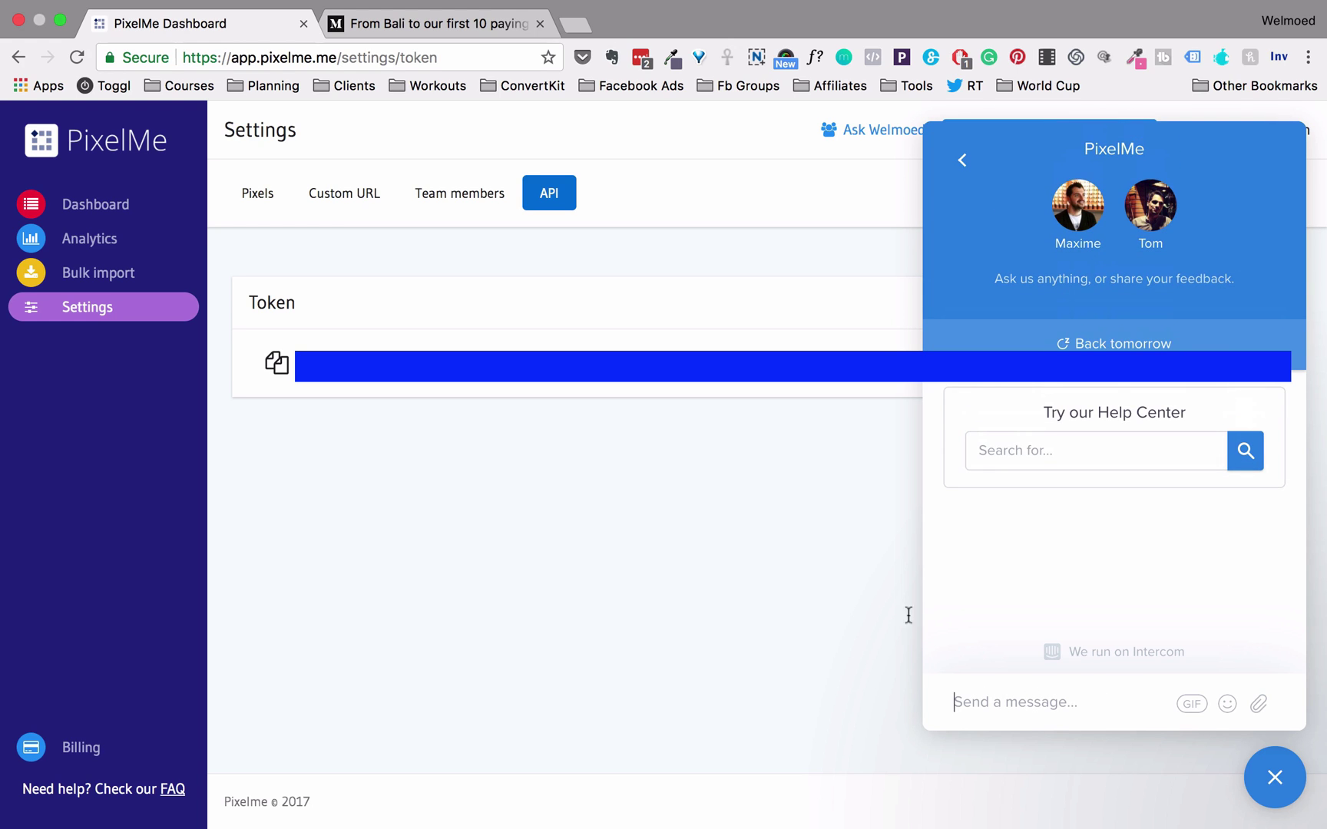